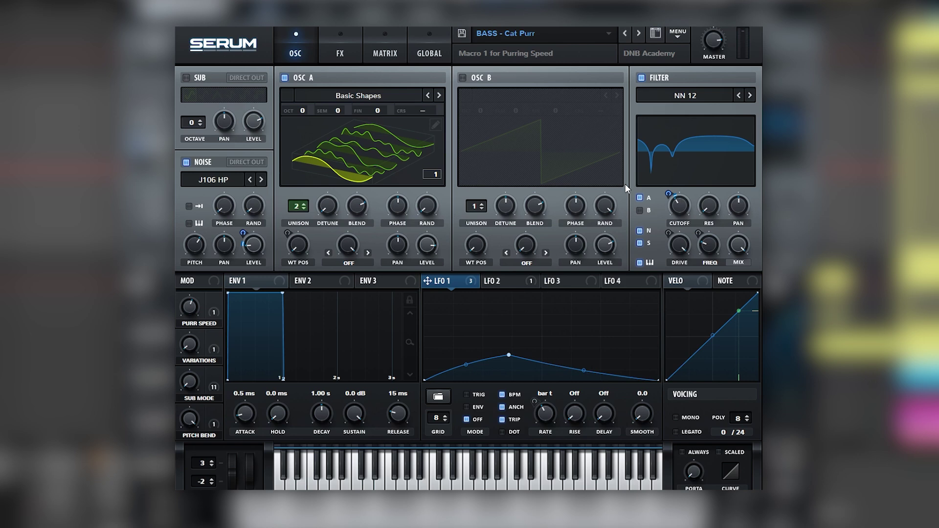
# Move Compressor, EQ and Filter up under Distortion in the FX chain, then bypass Filter
pyautogui.click(349, 57)
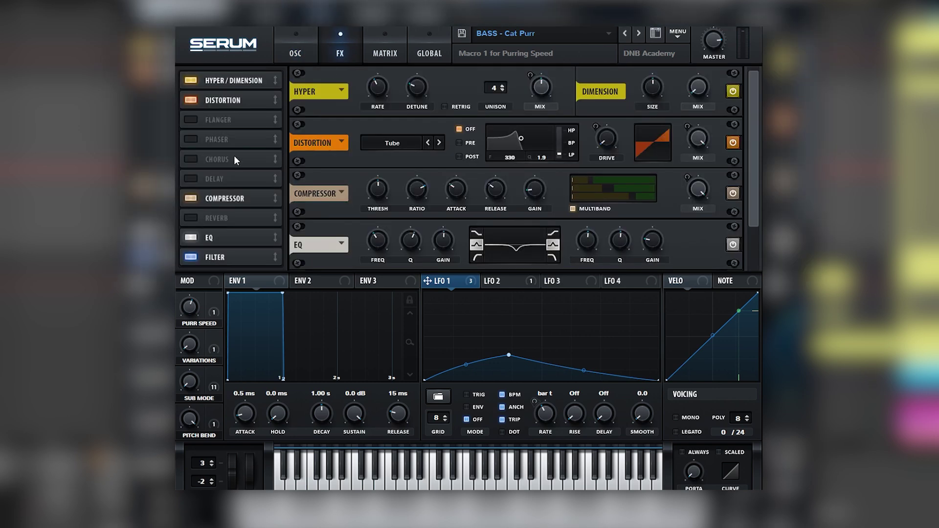
pyautogui.scroll(-1, 221, 175)
pyautogui.moveTo(223, 198); pyautogui.dragTo(217, 116)
pyautogui.moveTo(217, 229); pyautogui.dragTo(213, 131)
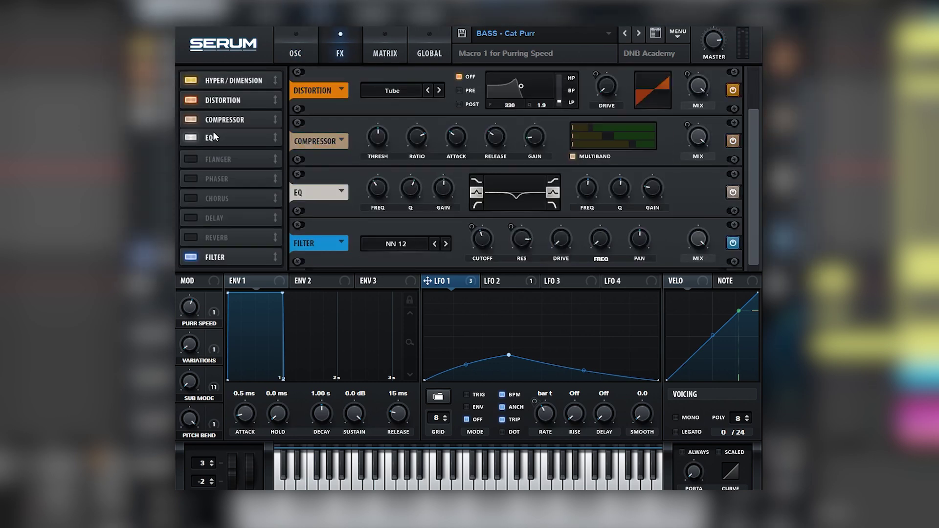
pyautogui.moveTo(209, 251); pyautogui.dragTo(219, 157)
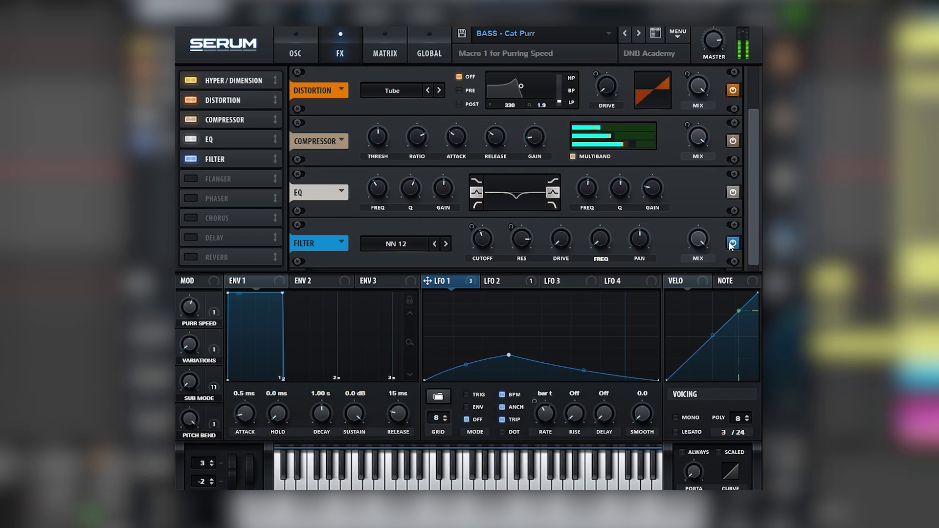
pyautogui.click(733, 244)
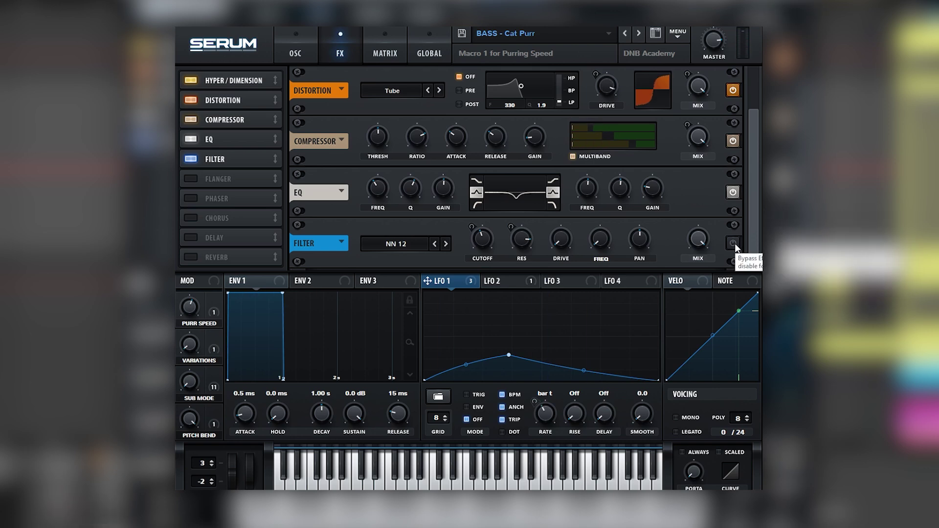
# A/B the EQ on and off, then boost its high-band gain
pyautogui.click(733, 193)
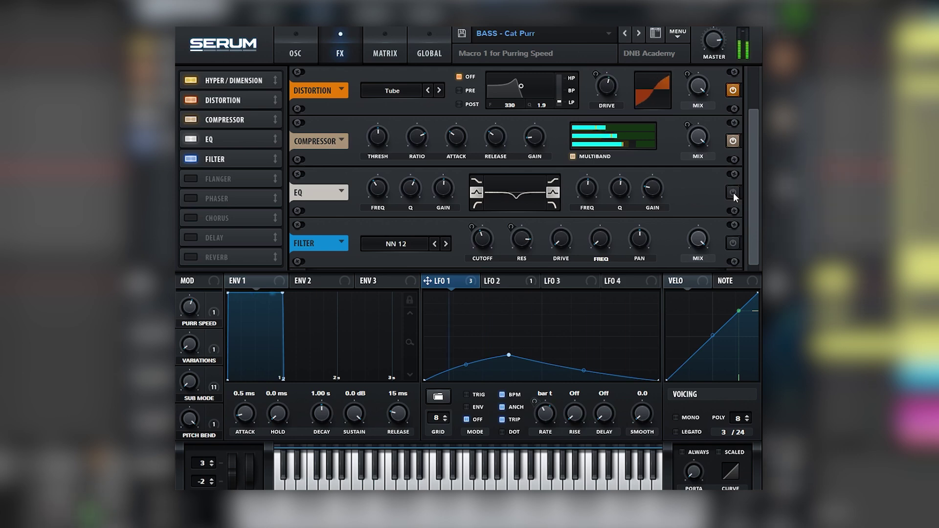
pyautogui.click(733, 192)
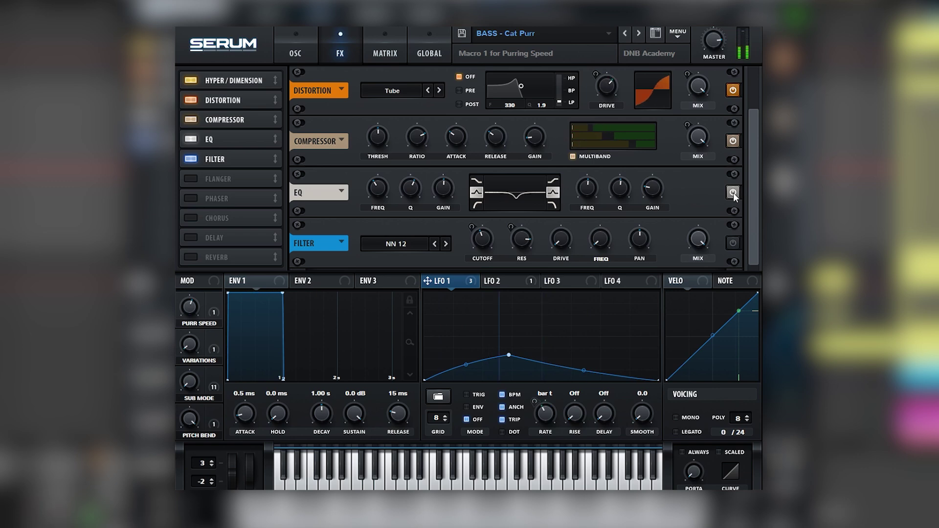
pyautogui.click(733, 193)
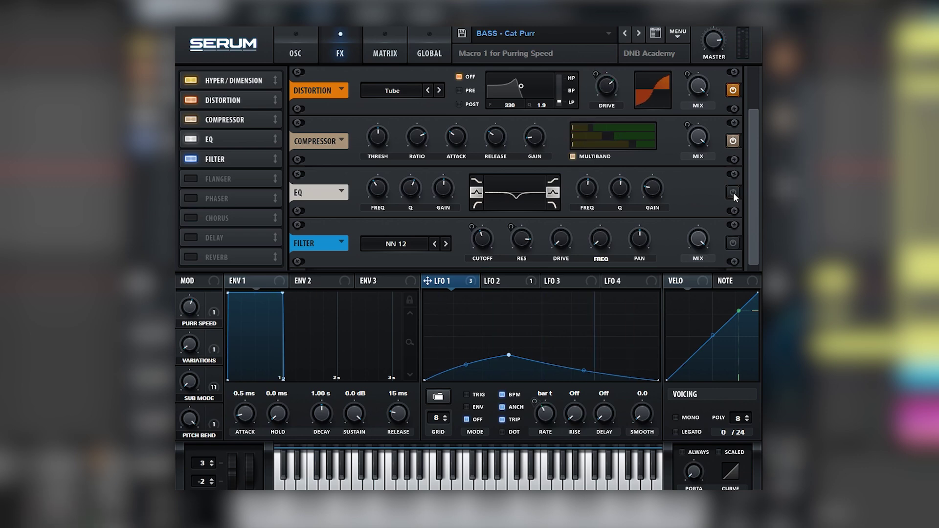
pyautogui.click(733, 193)
pyautogui.moveTo(653, 188)
pyautogui.mouseDown()
pyautogui.moveTo(669, 123)
pyautogui.moveTo(656, 193)
pyautogui.mouseUp()
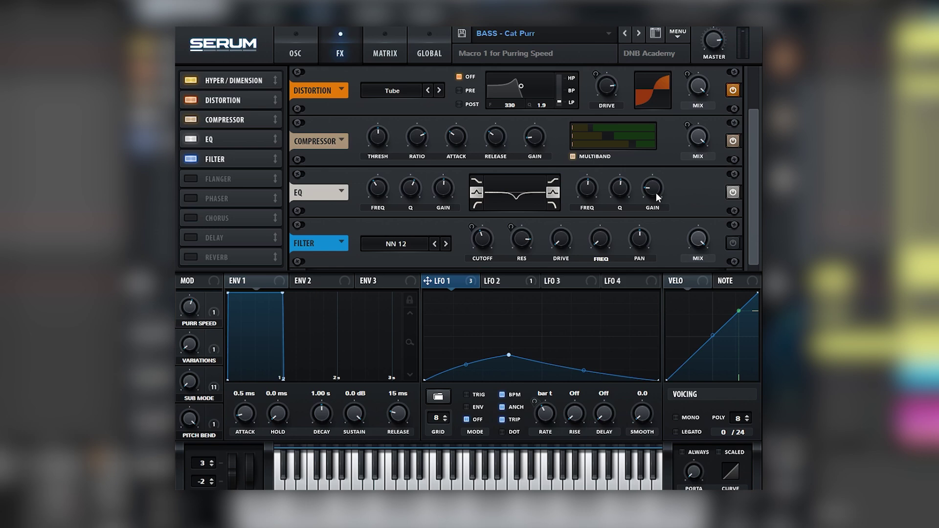
# Switch the EQ off and compare the Compressor bypassed versus active
pyautogui.click(733, 192)
pyautogui.click(733, 142)
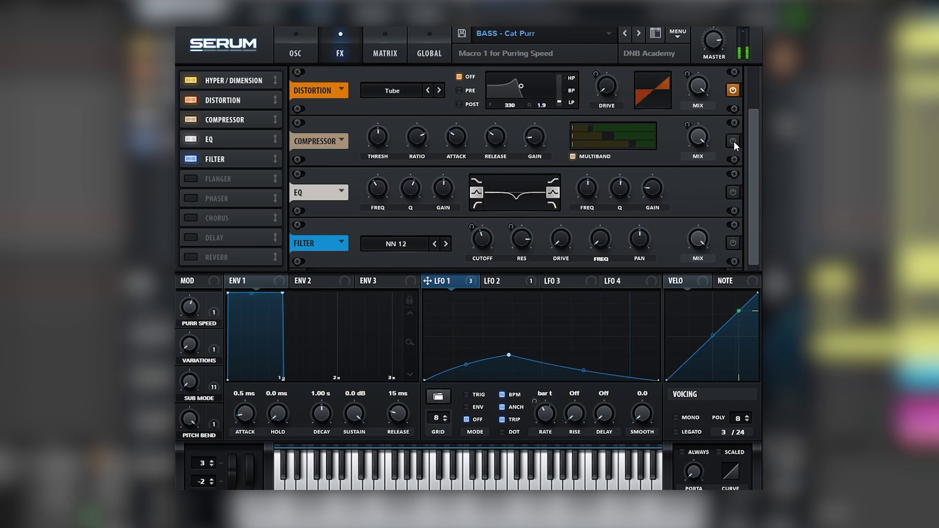
pyautogui.click(733, 142)
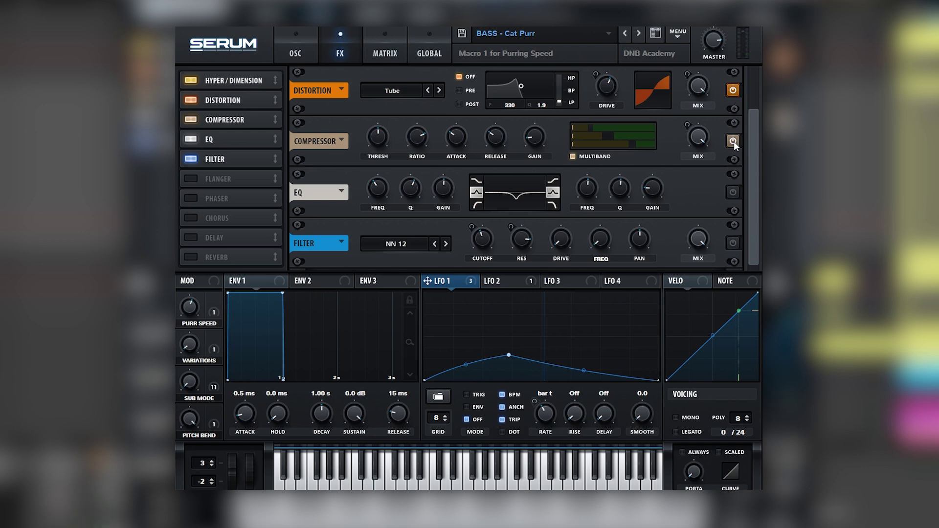
pyautogui.moveTo(642, 142)
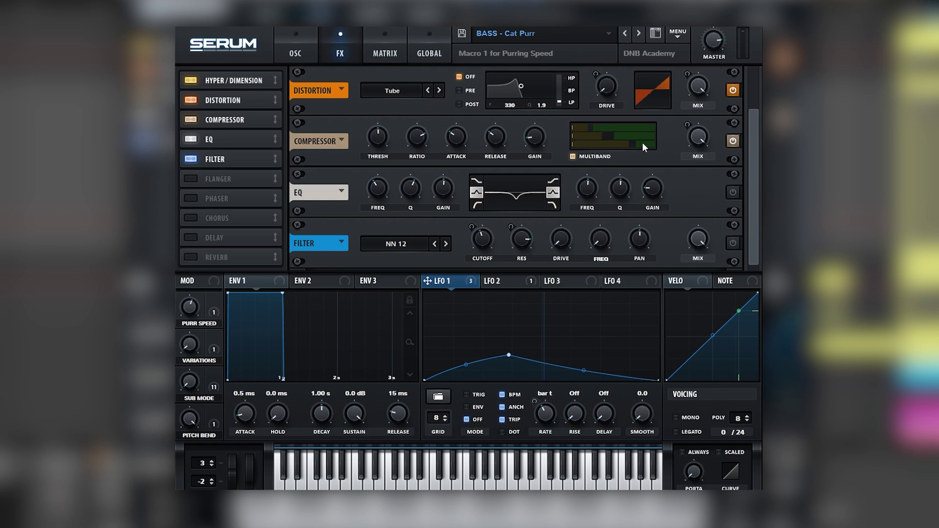
# Compare the Compressor again, then raise its multiband low-band level to about 133%
pyautogui.click(733, 141)
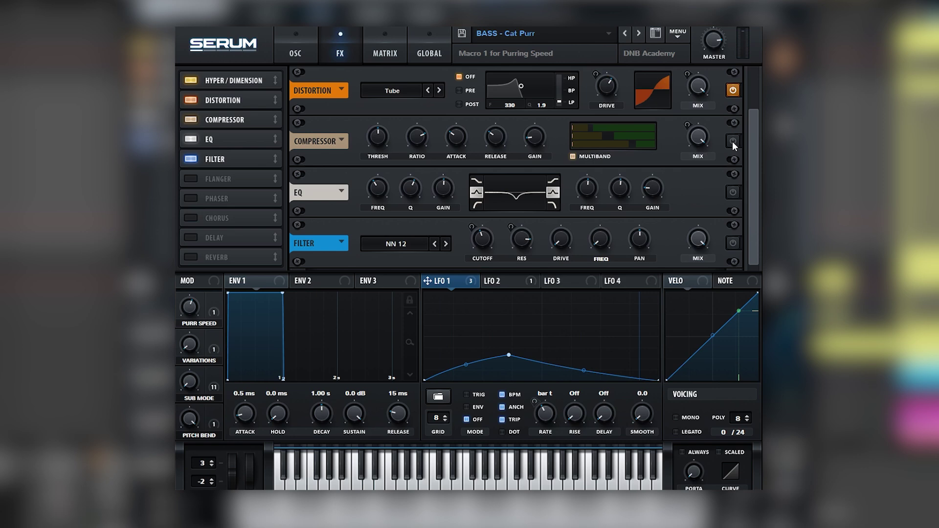
pyautogui.click(732, 141)
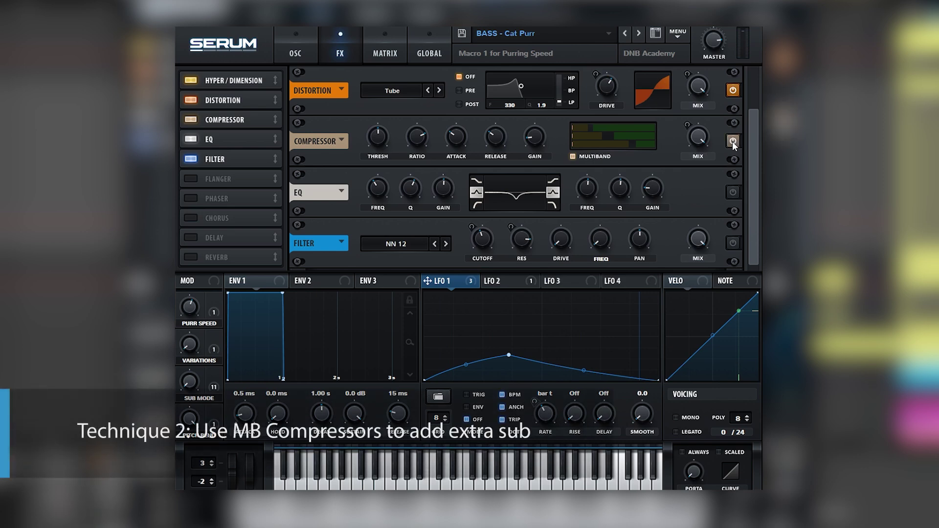
pyautogui.moveTo(591, 144)
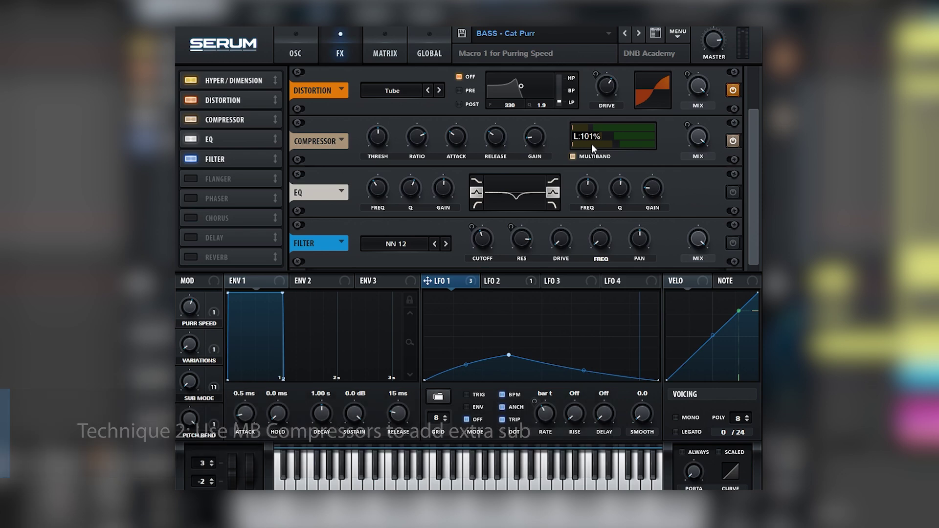
pyautogui.moveTo(591, 143); pyautogui.dragTo(614, 145)
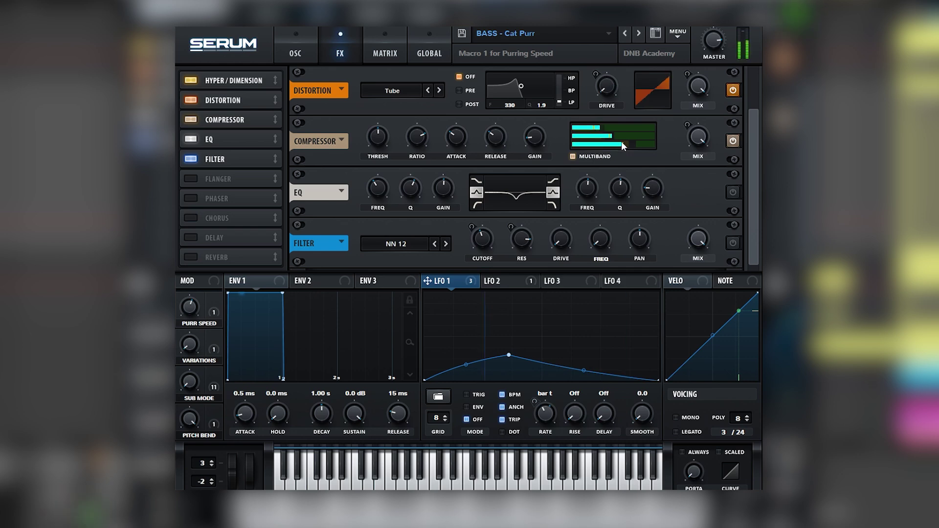
# Turn the Compressor off, A/B the Distortion, and push its Tube drive to 73%
pyautogui.click(732, 141)
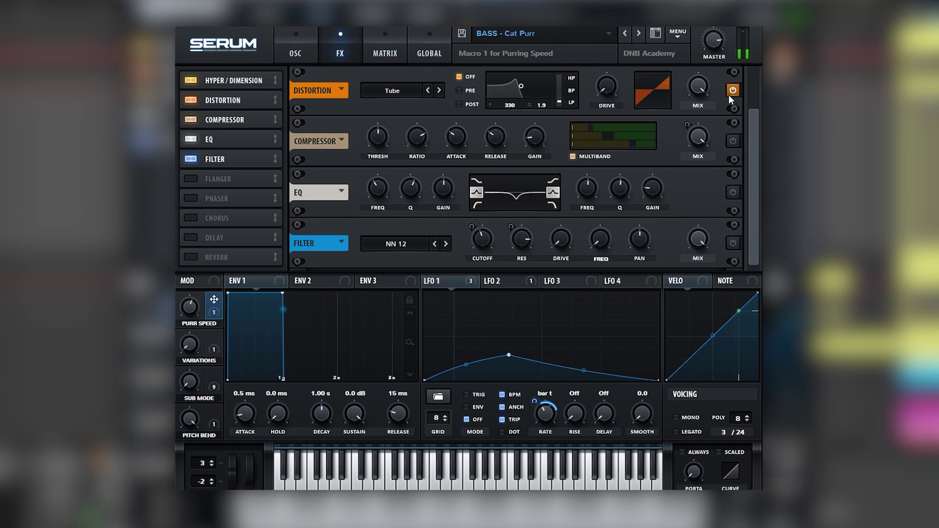
pyautogui.click(729, 95)
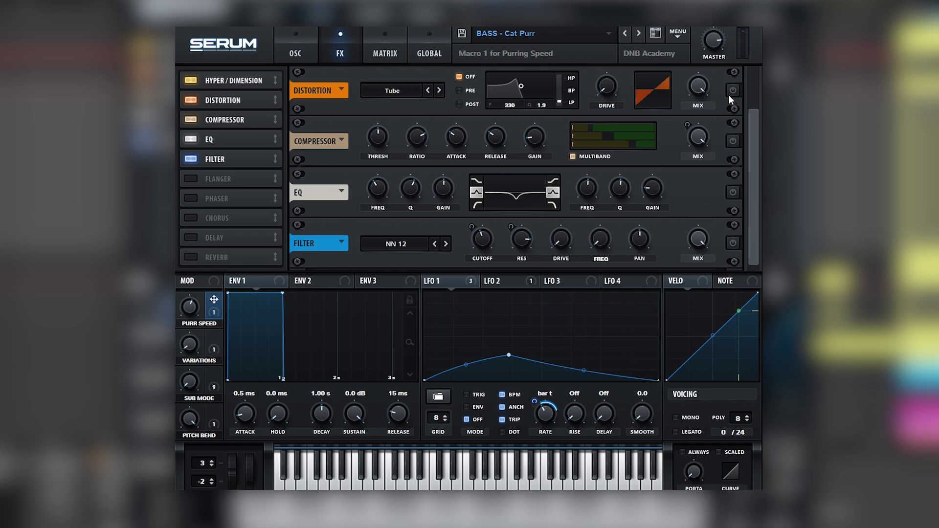
pyautogui.click(729, 95)
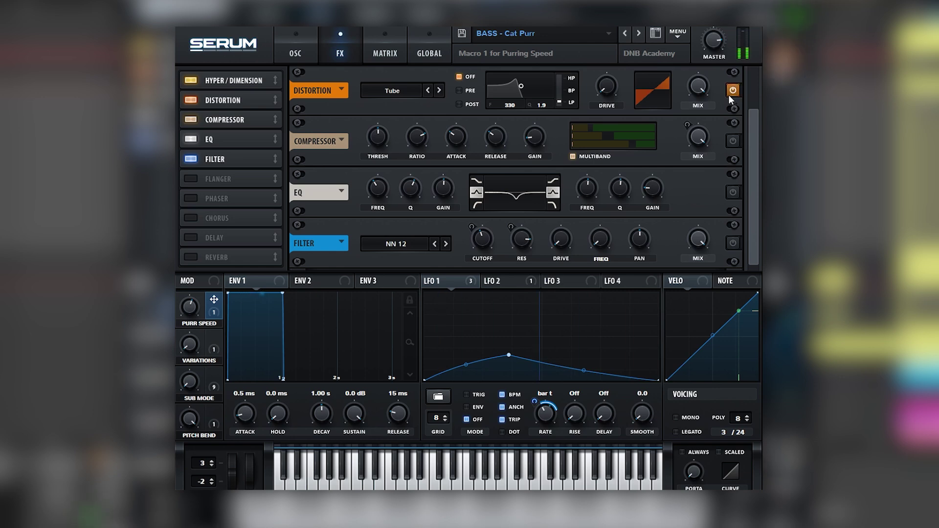
pyautogui.moveTo(603, 89)
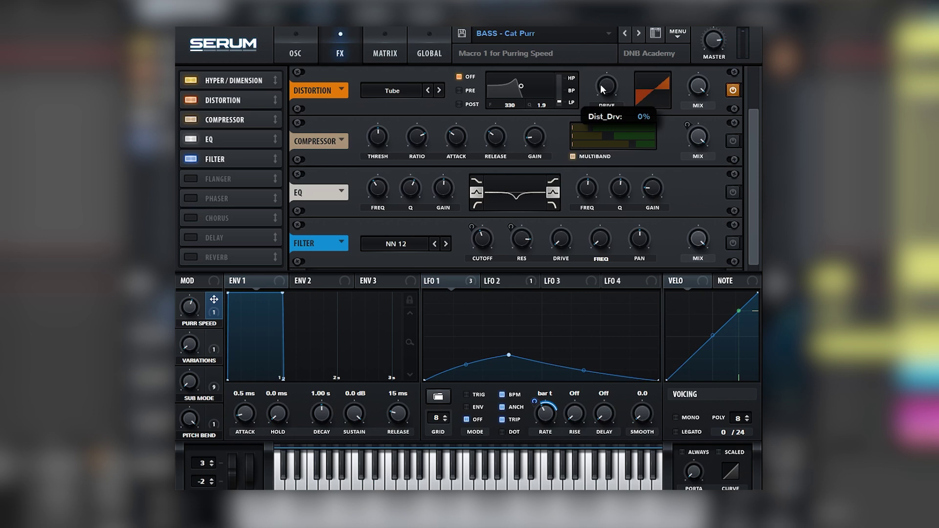
pyautogui.moveTo(603, 88)
pyautogui.mouseDown()
pyautogui.moveTo(603, 51)
pyautogui.moveTo(603, 89)
pyautogui.mouseUp()
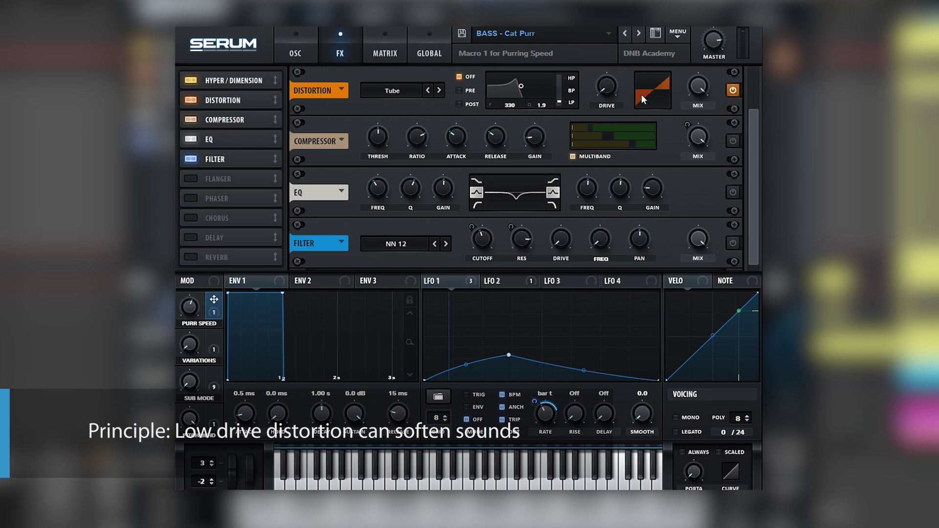
pyautogui.moveTo(755, 117); pyautogui.dragTo(762, 83)
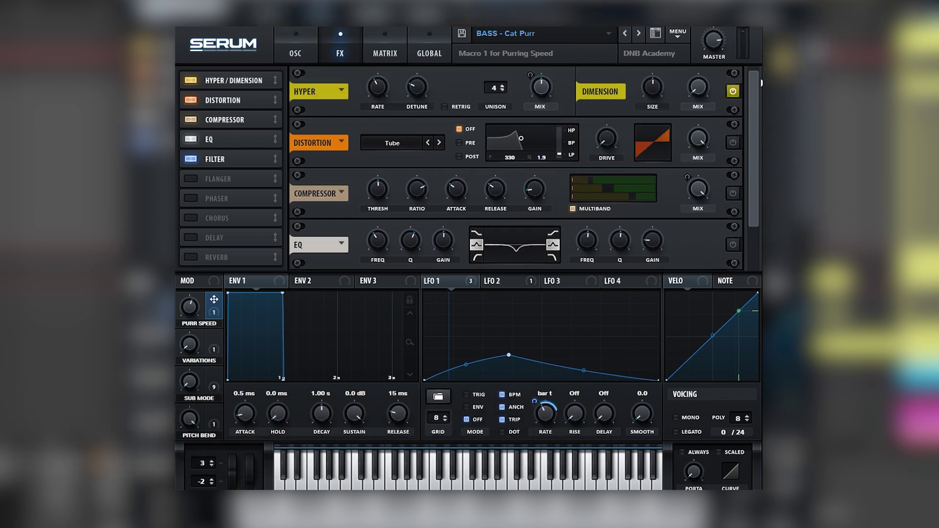
# Audition Dimension, make the EQ low band a low cut and raise it to 3508 Hz
pyautogui.click(733, 91)
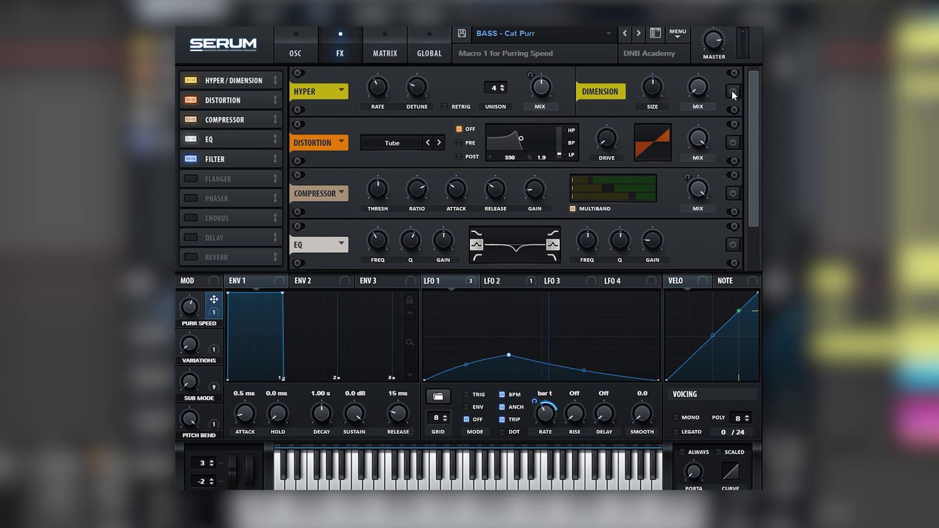
pyautogui.click(733, 92)
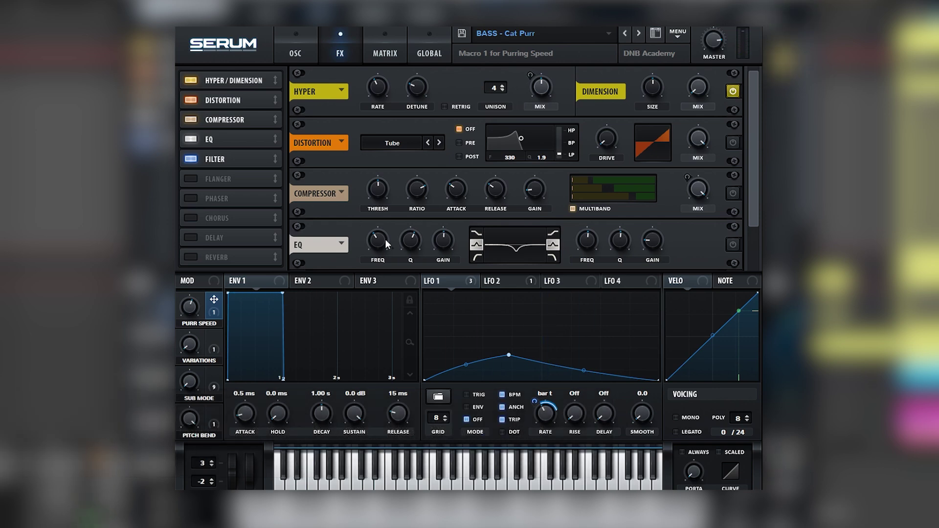
pyautogui.click(477, 257)
pyautogui.moveTo(376, 241)
pyautogui.mouseDown()
pyautogui.moveTo(386, 225)
pyautogui.moveTo(402, 239)
pyautogui.moveTo(380, 248)
pyautogui.mouseUp()
pyautogui.click(734, 243)
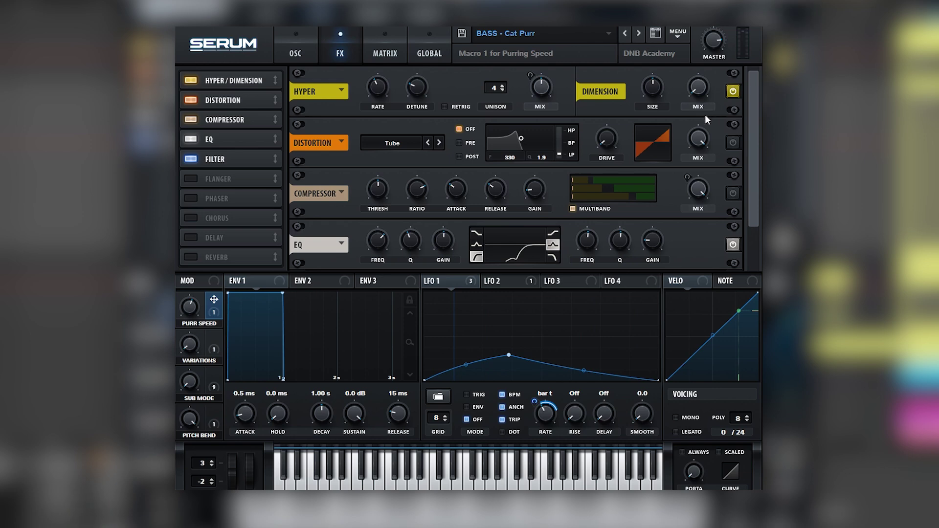
# Compare Dimension on and off, leave it off, and disable the EQ
pyautogui.click(735, 90)
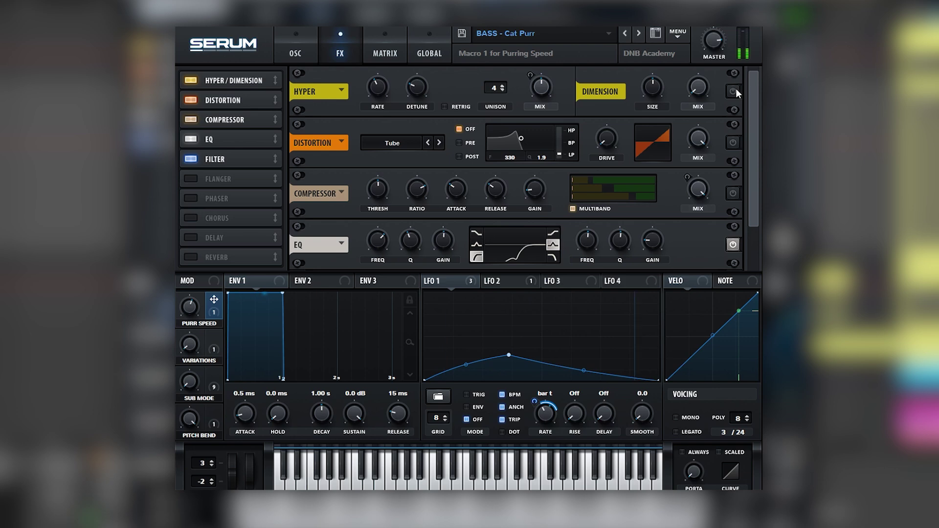
pyautogui.click(733, 91)
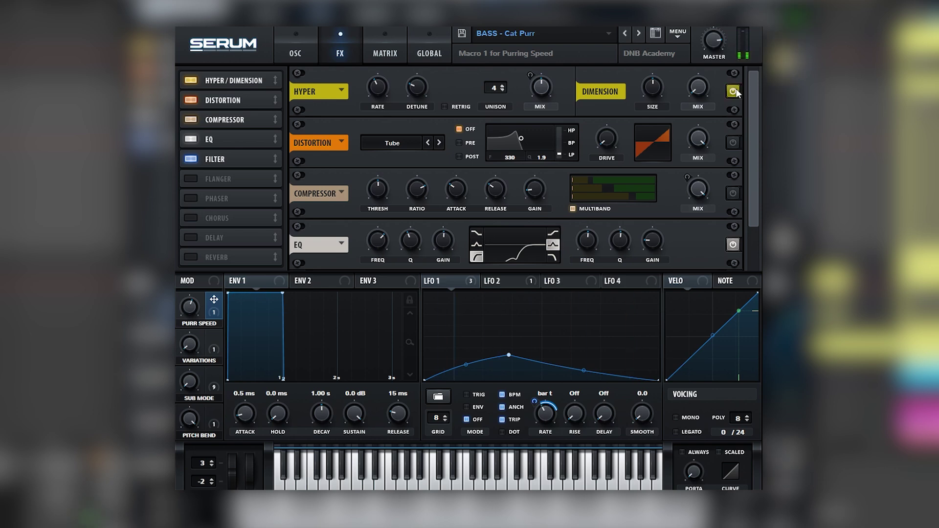
pyautogui.click(735, 91)
pyautogui.click(732, 245)
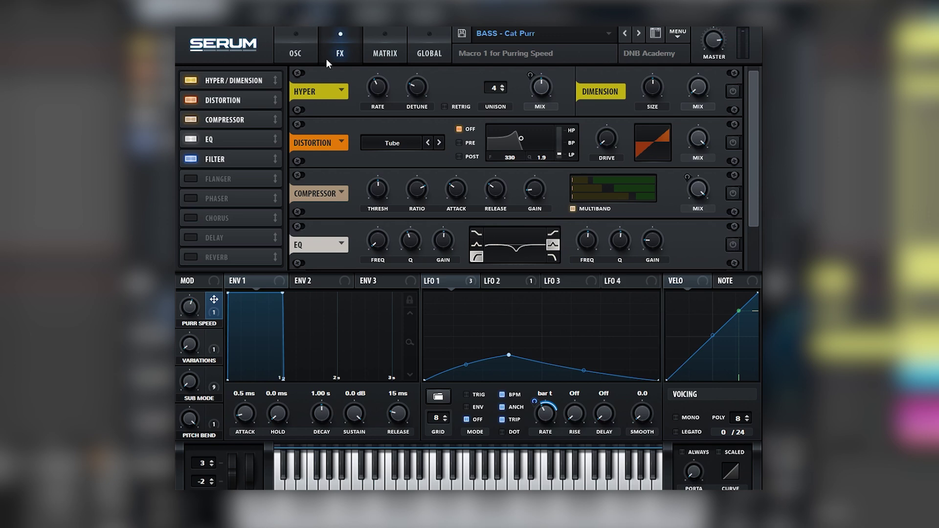
# Return to the OSC page and A/B the notch filter, leaving it enabled
pyautogui.click(296, 51)
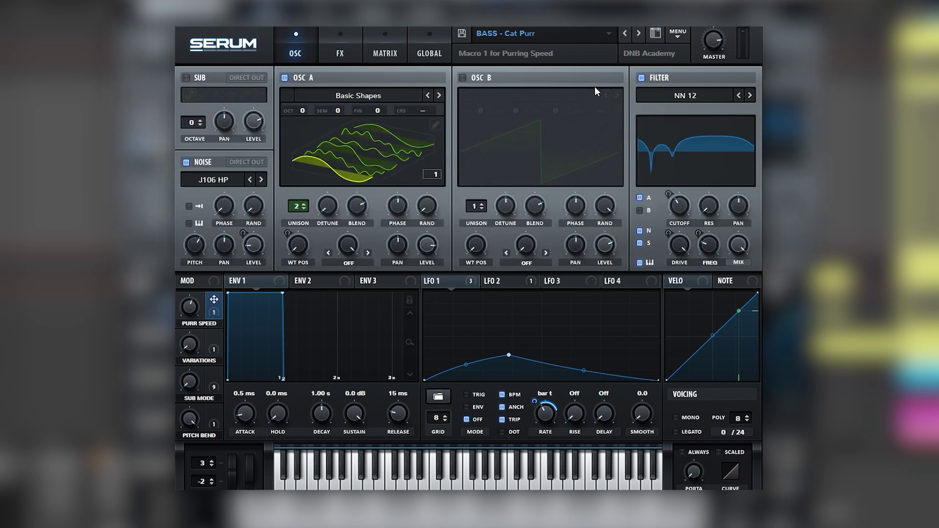
pyautogui.click(642, 78)
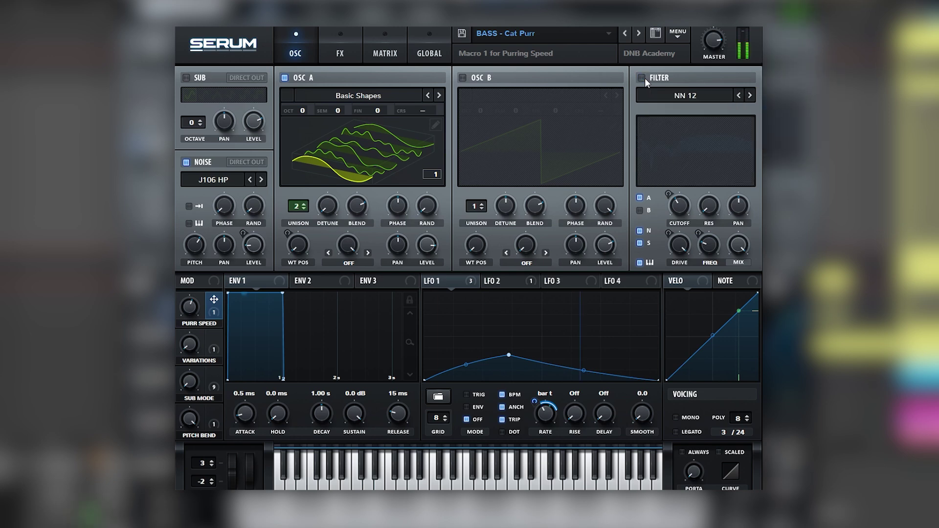
pyautogui.click(645, 78)
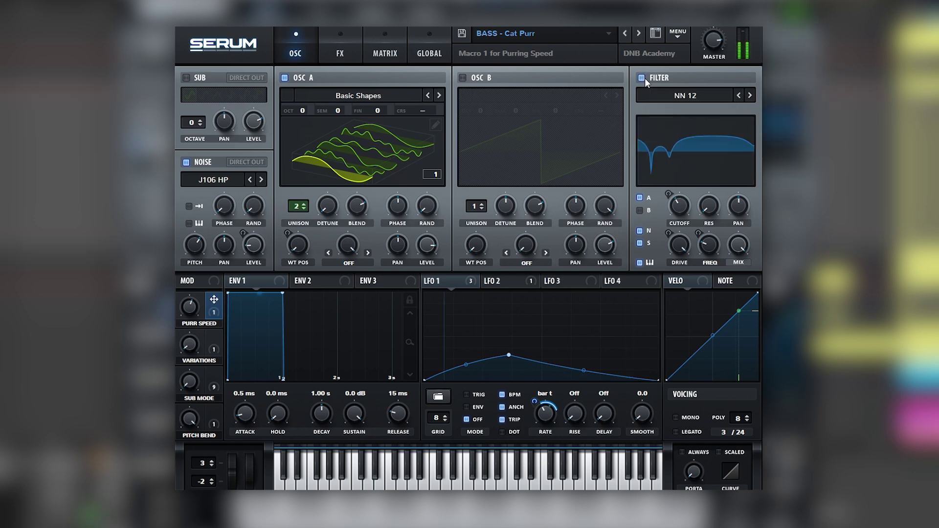
pyautogui.click(644, 78)
pyautogui.click(645, 78)
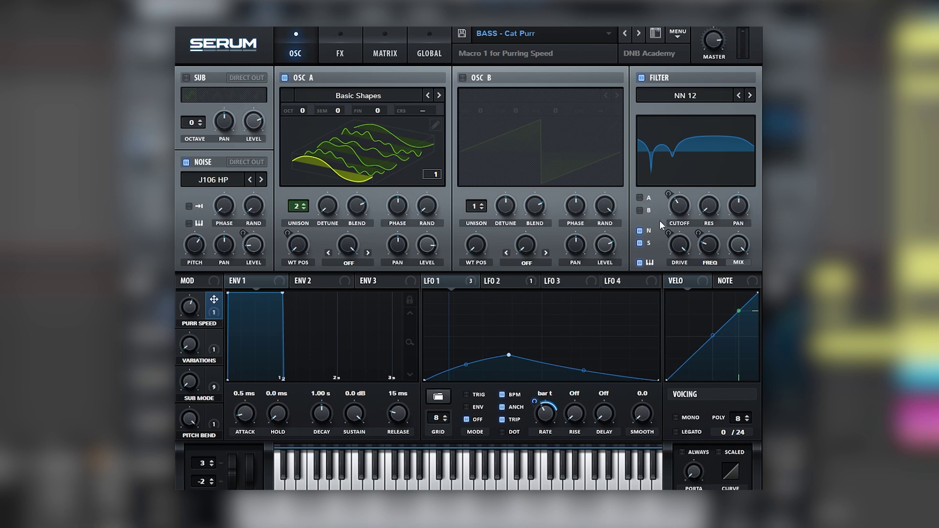
# Raise filter drive to about 92%, route oscillator A through the filter, and check Drive's modulators
pyautogui.moveTo(681, 248); pyautogui.dragTo(709, 167)
pyautogui.click(640, 197)
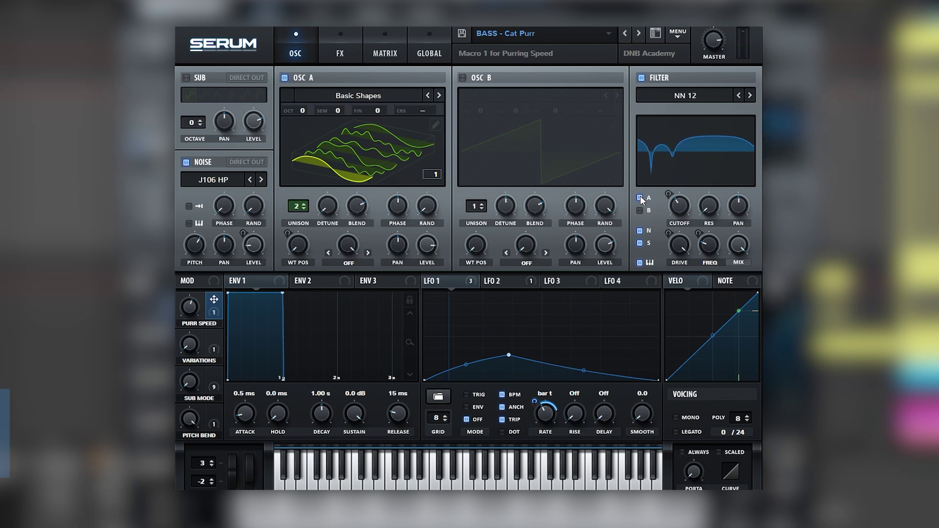
pyautogui.rightClick(687, 252)
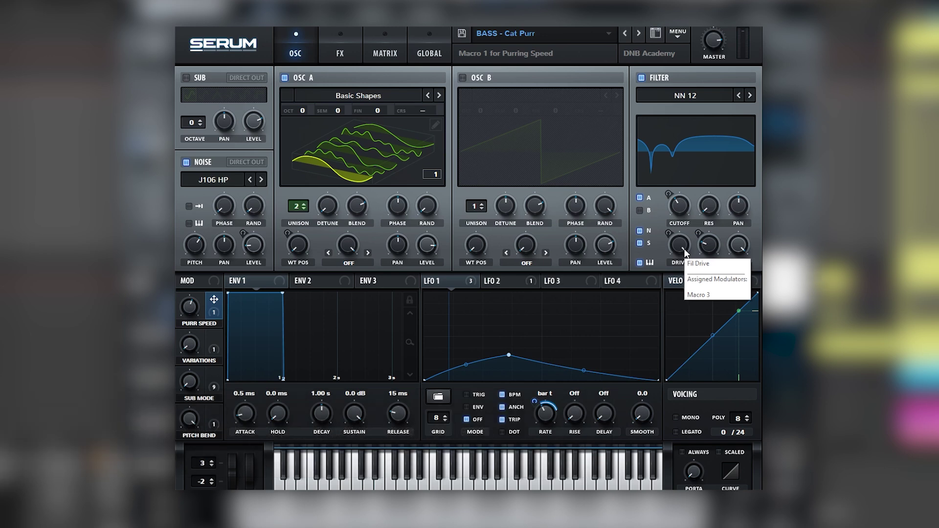
pyautogui.click(684, 249)
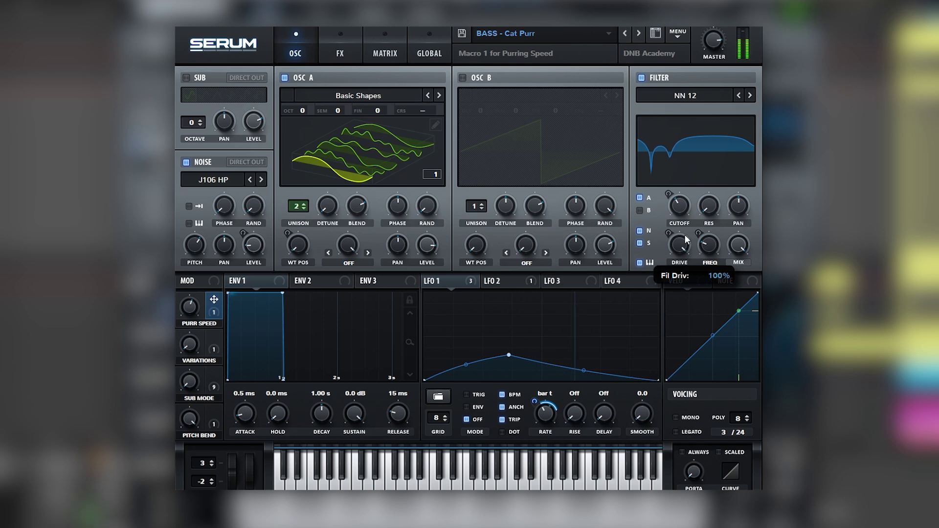
# Turn the filter drive down and compare the noise with and without filter routing
pyautogui.moveTo(685, 233); pyautogui.dragTo(661, 317)
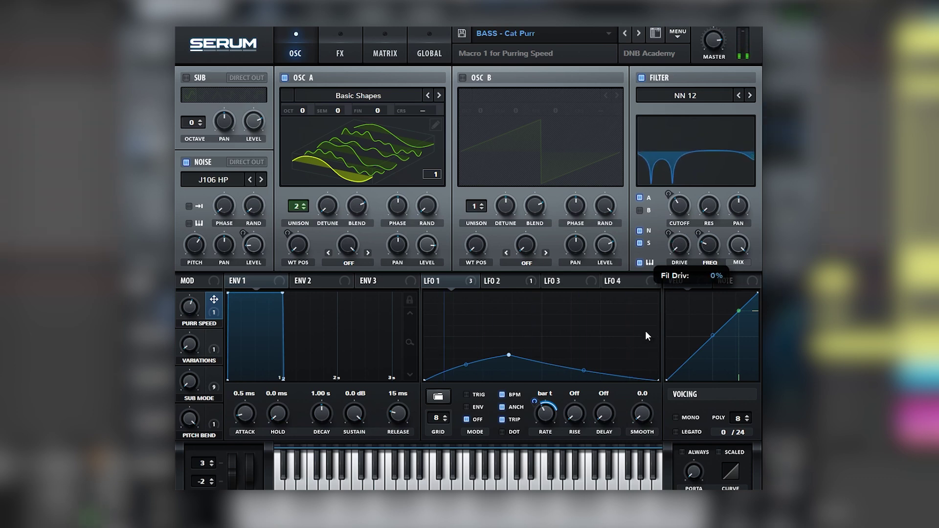
pyautogui.click(641, 232)
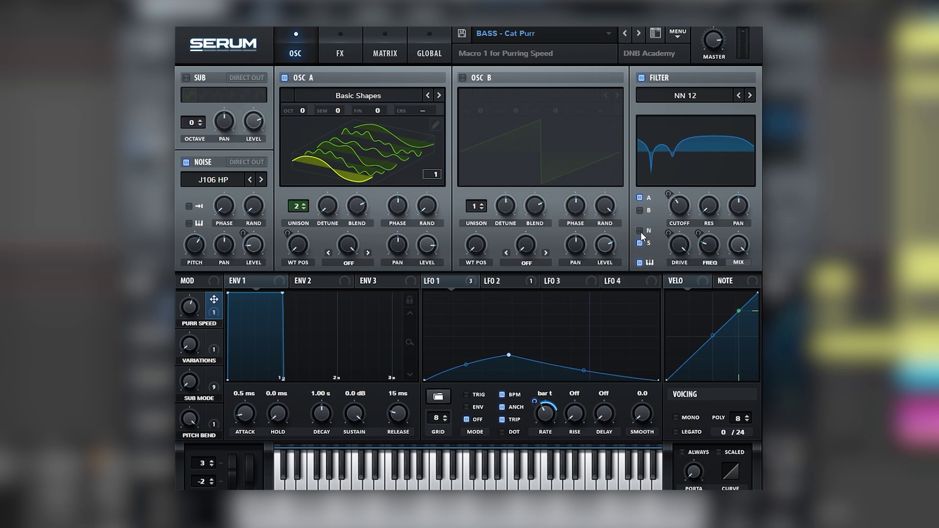
pyautogui.click(641, 231)
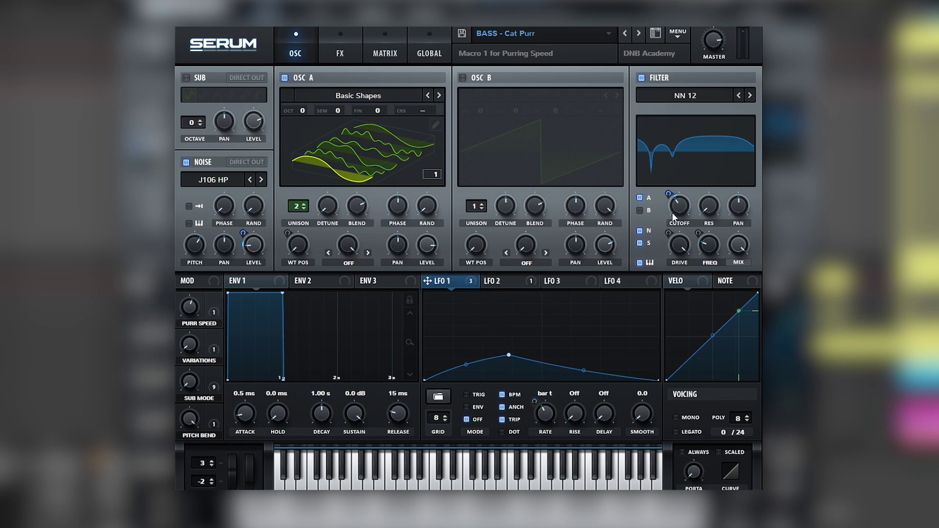
pyautogui.moveTo(668, 195)
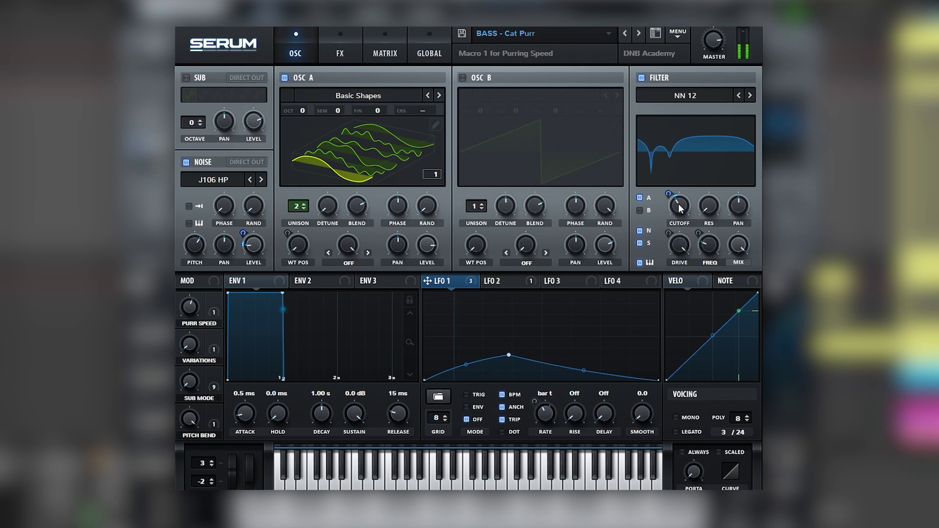
pyautogui.rightClick(679, 206)
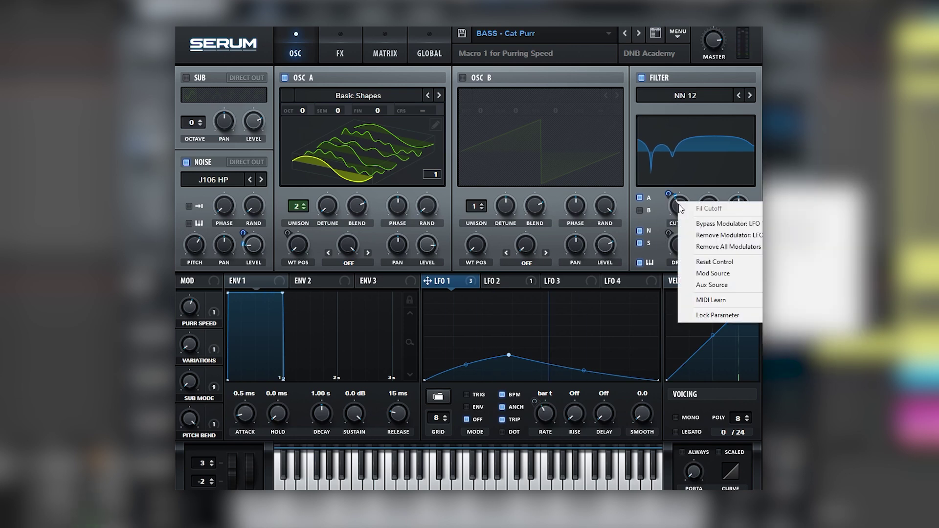
pyautogui.click(703, 224)
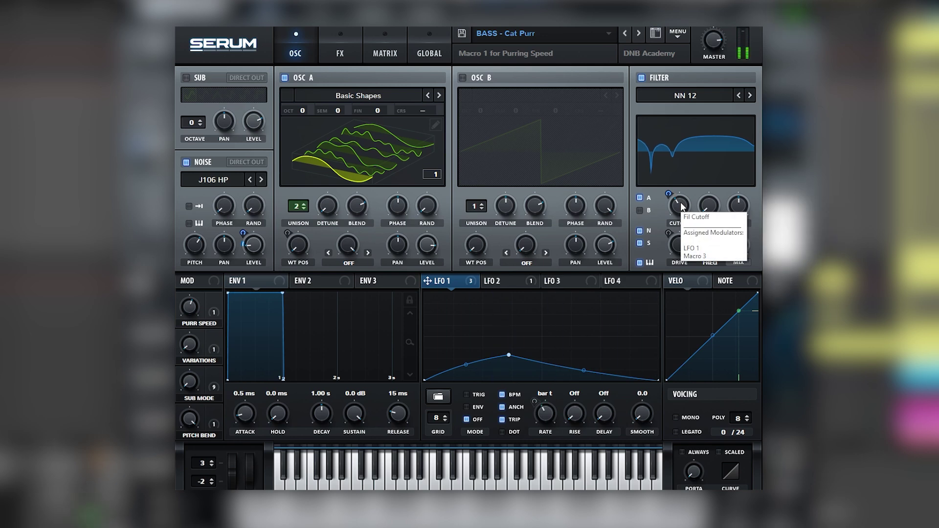
pyautogui.rightClick(682, 206)
pyautogui.click(698, 225)
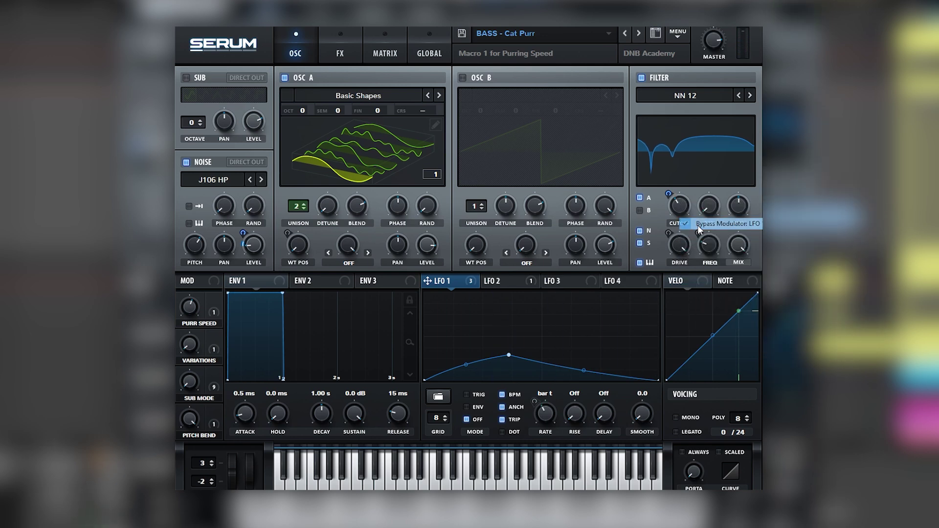
pyautogui.rightClick(679, 203)
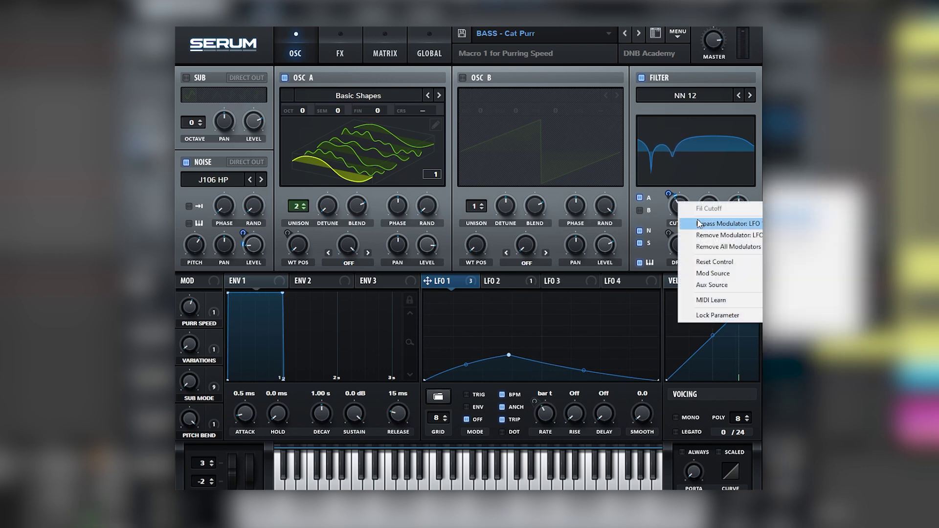
pyautogui.click(700, 224)
pyautogui.rightClick(680, 204)
pyautogui.click(698, 225)
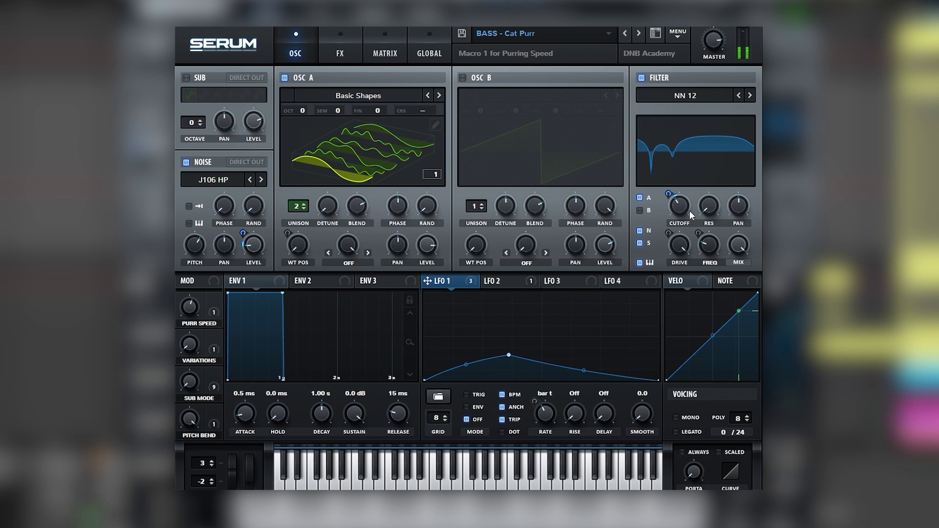
# Sweep the notch cutoff through 386 Hz and 485 Hz, settling near 628 Hz
pyautogui.moveTo(687, 207)
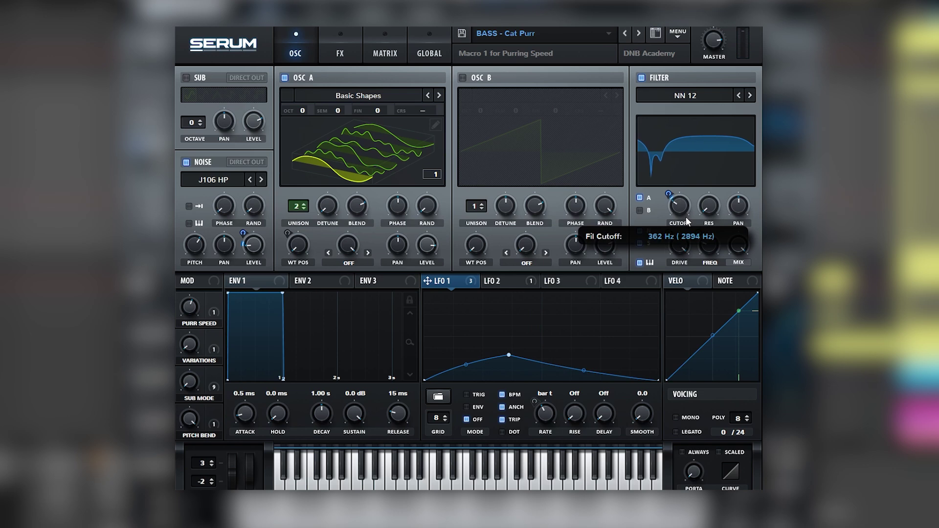
pyautogui.moveTo(692, 202)
pyautogui.mouseDown()
pyautogui.moveTo(696, 181)
pyautogui.moveTo(691, 230)
pyautogui.moveTo(692, 212)
pyautogui.mouseUp()
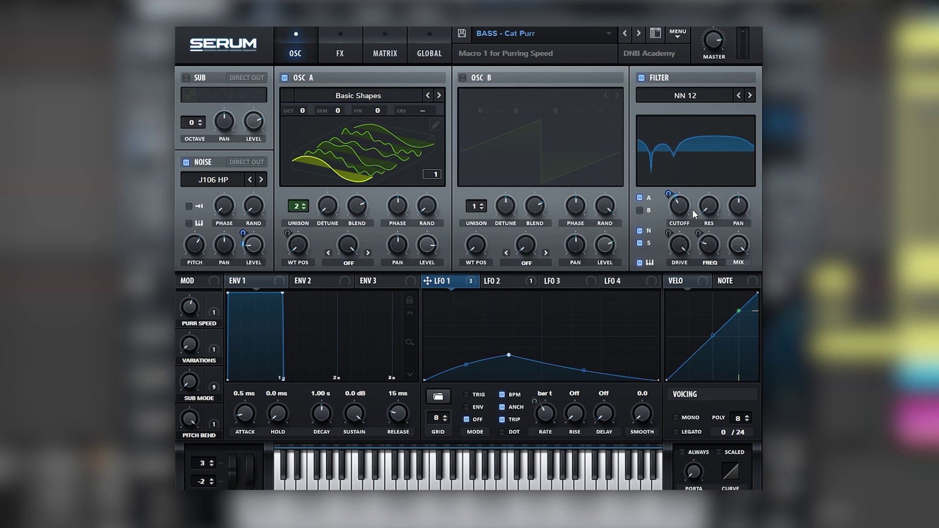
pyautogui.moveTo(691, 210)
pyautogui.mouseDown()
pyautogui.moveTo(686, 204)
pyautogui.moveTo(687, 225)
pyautogui.moveTo(689, 216)
pyautogui.mouseUp()
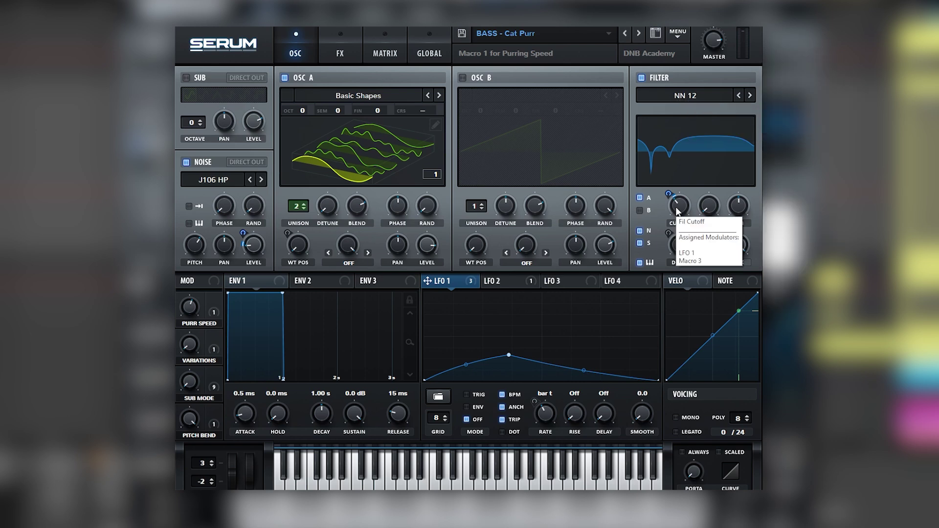
pyautogui.moveTo(678, 212); pyautogui.dragTo(684, 218)
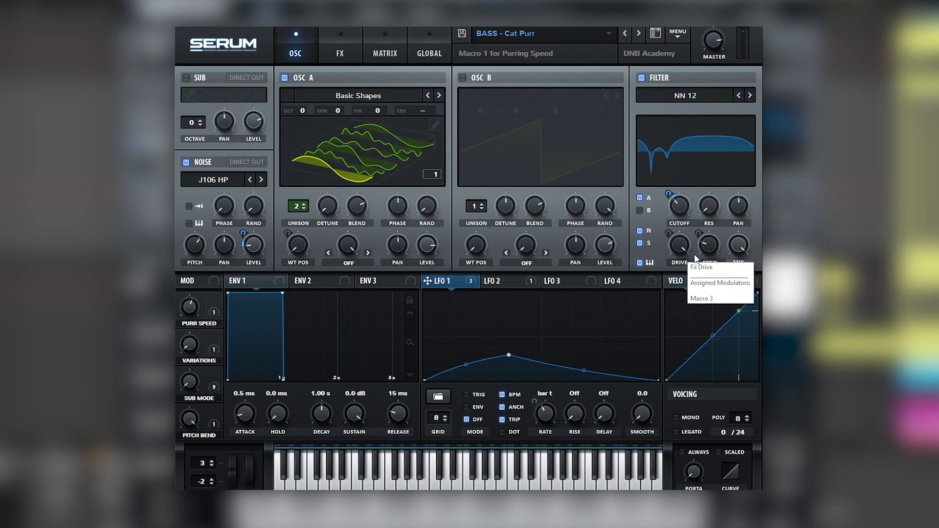
# Set the filter Freq variation to 36%, then raise it to 63%
pyautogui.moveTo(711, 248); pyautogui.dragTo(726, 263)
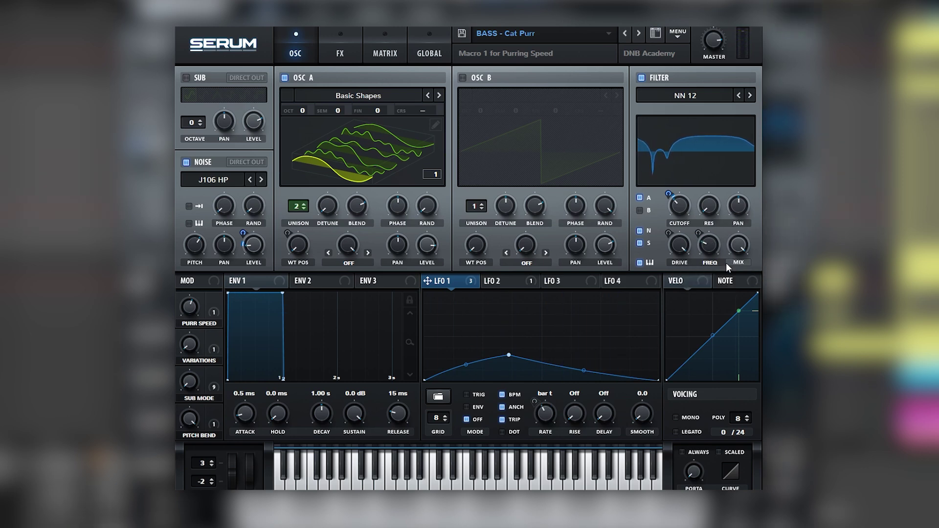
pyautogui.moveTo(709, 245)
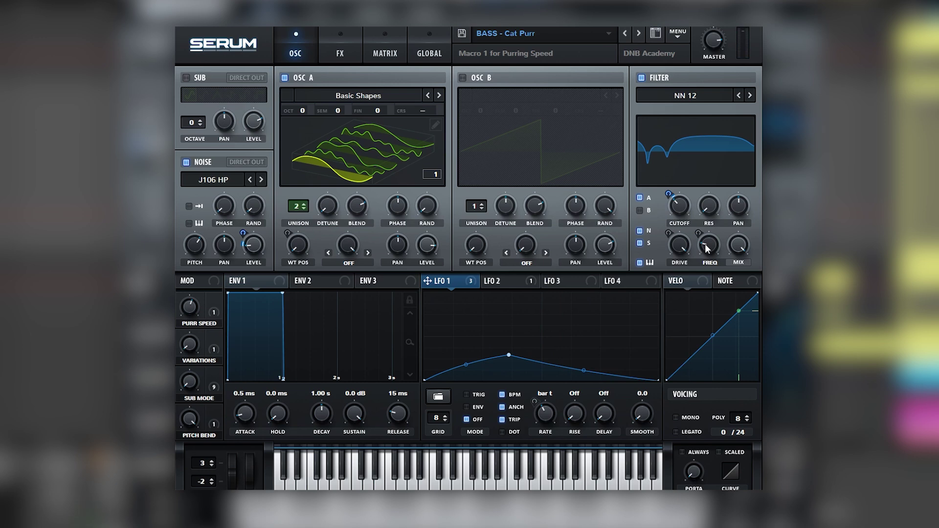
pyautogui.moveTo(707, 248)
pyautogui.mouseDown()
pyautogui.moveTo(727, 222)
pyautogui.moveTo(711, 266)
pyautogui.moveTo(719, 248)
pyautogui.mouseUp()
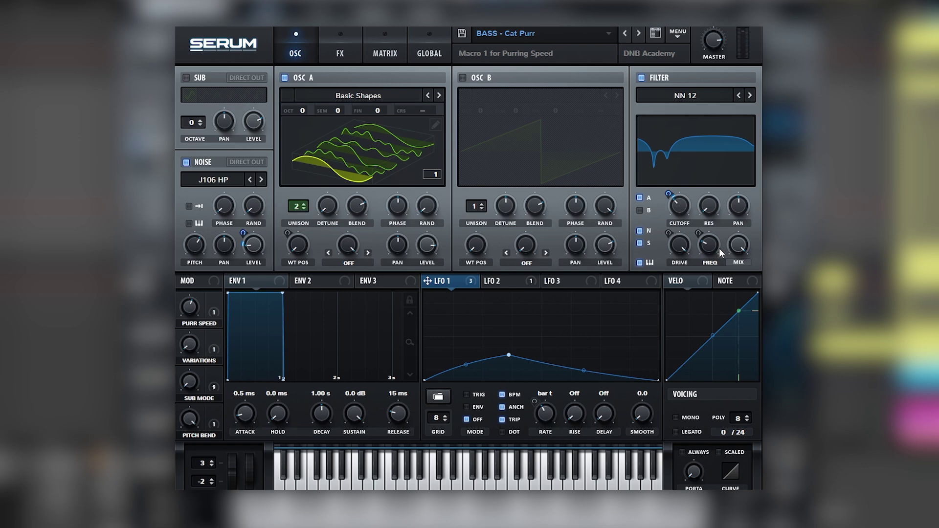
pyautogui.moveTo(474, 280); pyautogui.dragTo(708, 245)
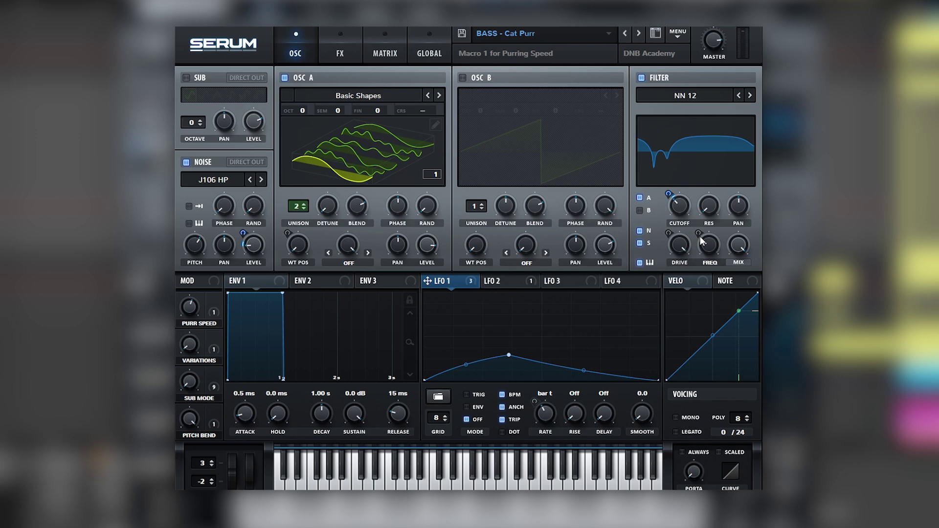
pyautogui.rightClick(699, 276)
pyautogui.moveTo(699, 240); pyautogui.dragTo(703, 256)
pyautogui.click(639, 263)
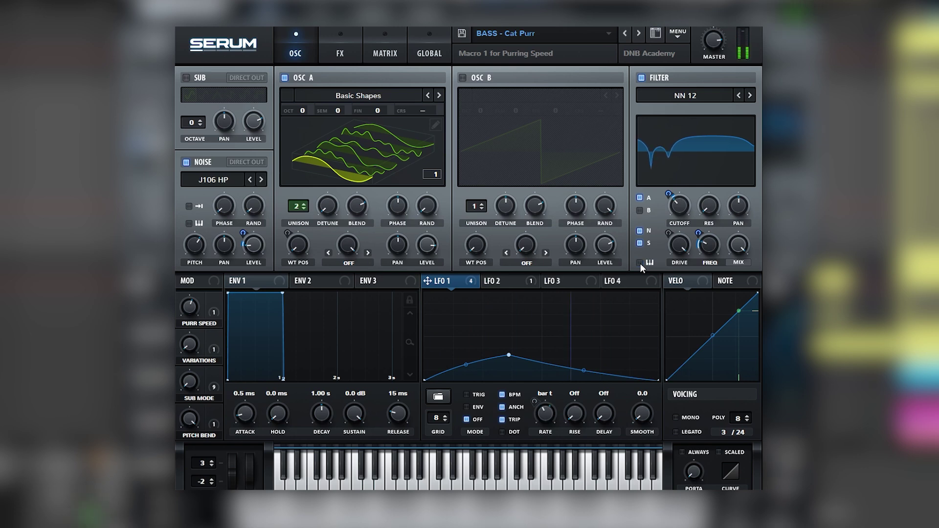
pyautogui.click(640, 262)
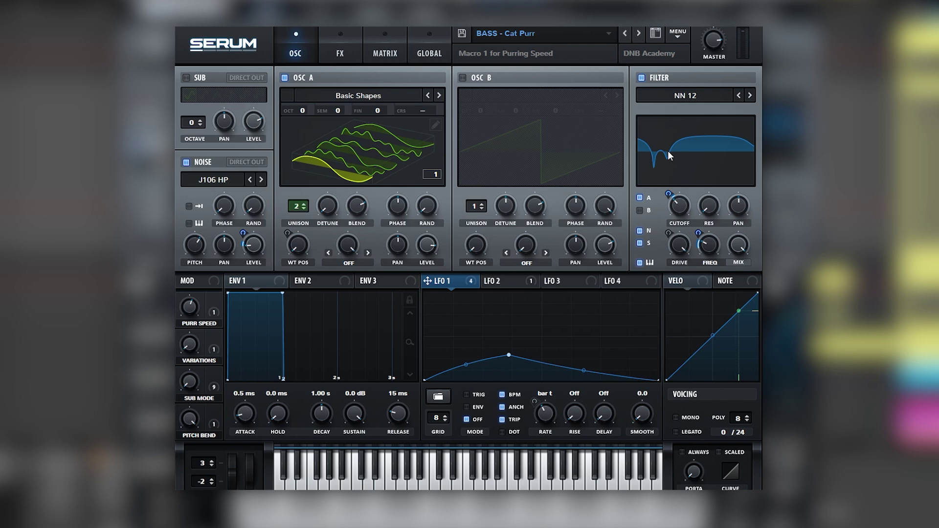
pyautogui.click(656, 76)
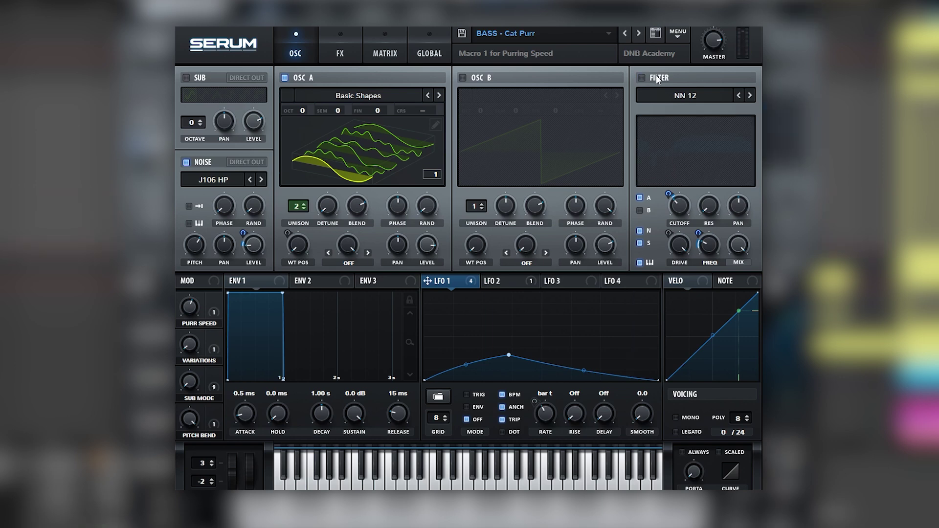
pyautogui.click(201, 162)
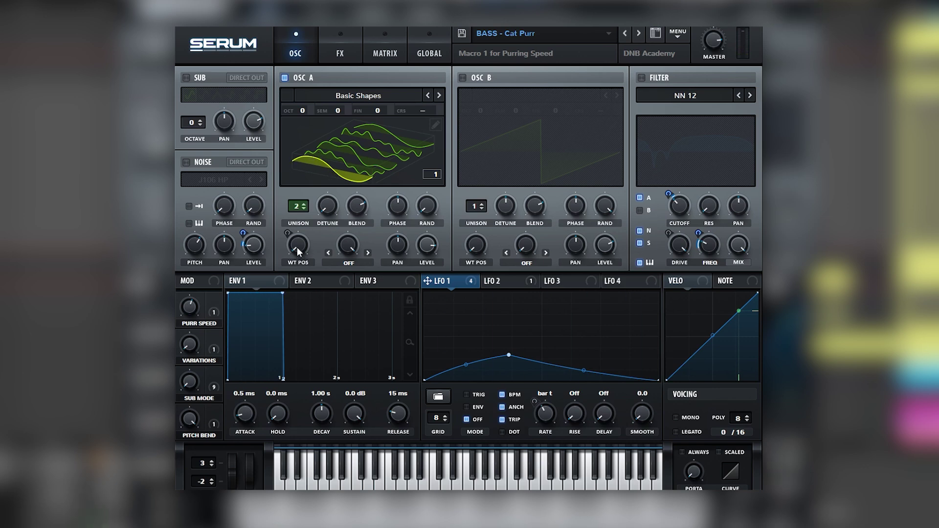
pyautogui.moveTo(303, 243)
pyautogui.moveTo(303, 243)
pyautogui.mouseDown()
pyautogui.moveTo(303, 213)
pyautogui.moveTo(322, 161)
pyautogui.moveTo(308, 252)
pyautogui.mouseUp()
pyautogui.click(186, 162)
pyautogui.click(641, 78)
pyautogui.moveTo(298, 243); pyautogui.dragTo(248, 306)
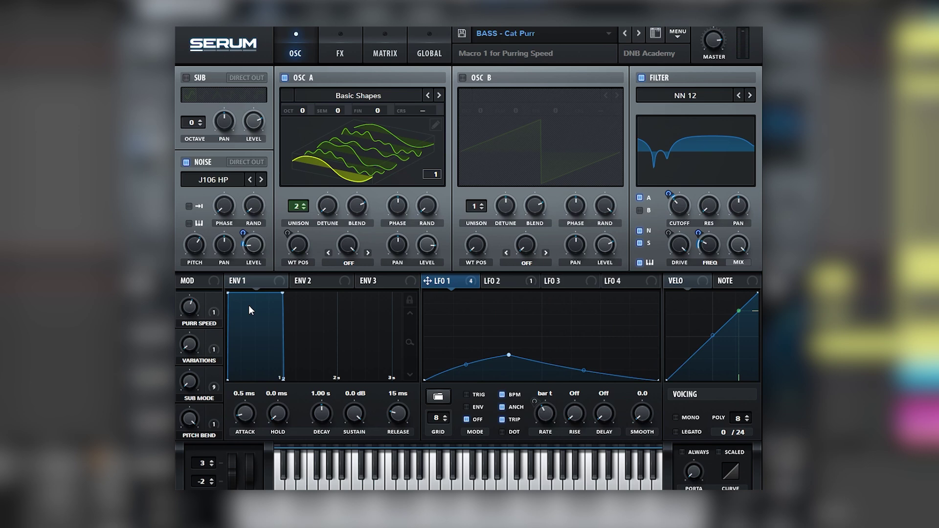
# Open Oscillator A's wavetable editor in harmonic view and step through frames 2 to 4
pyautogui.click(436, 124)
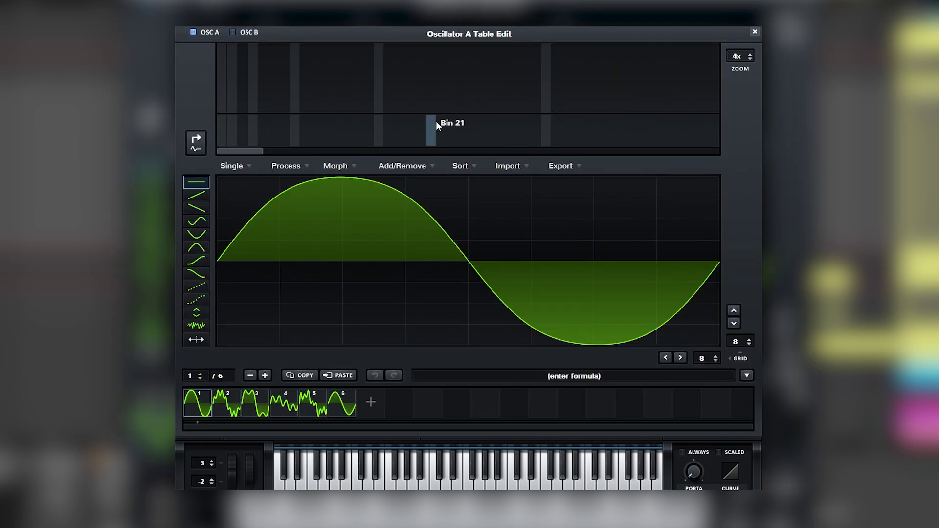
pyautogui.click(196, 144)
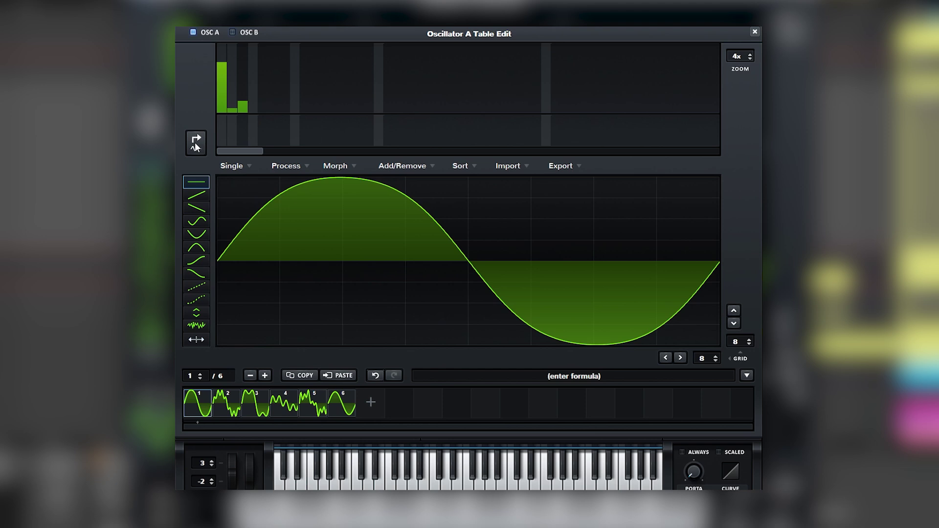
pyautogui.click(226, 405)
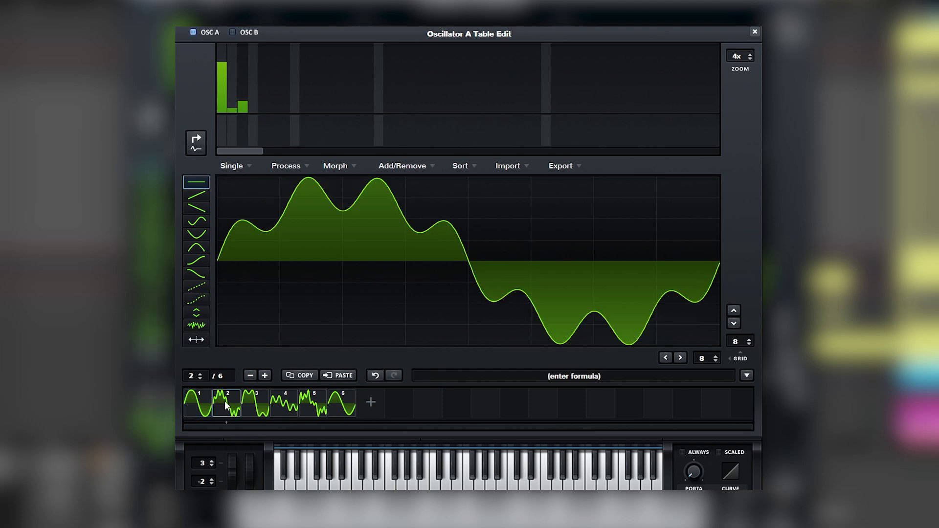
pyautogui.click(284, 90)
pyautogui.click(258, 392)
pyautogui.click(196, 143)
pyautogui.click(286, 404)
pyautogui.click(196, 144)
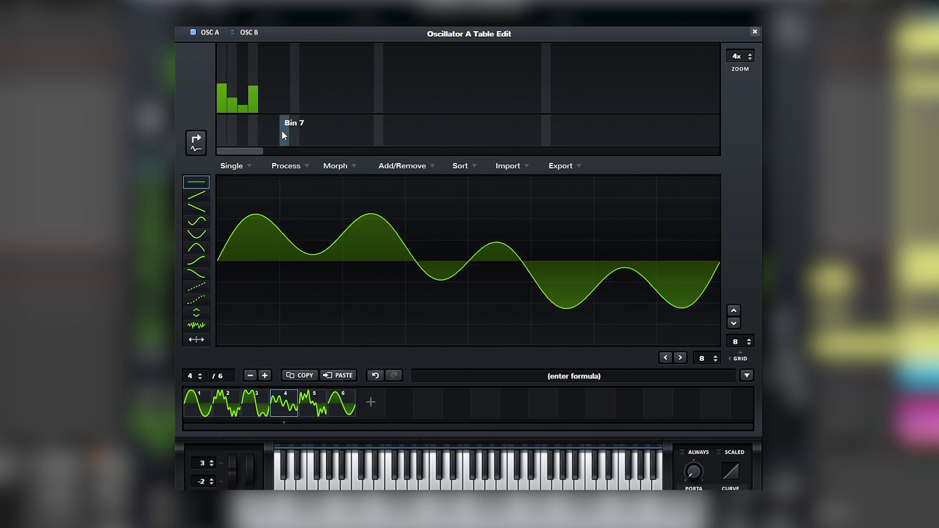
# Add a new frame after frame 4 and draw harmonics at Bins 5, 8 and 9
pyautogui.click(368, 402)
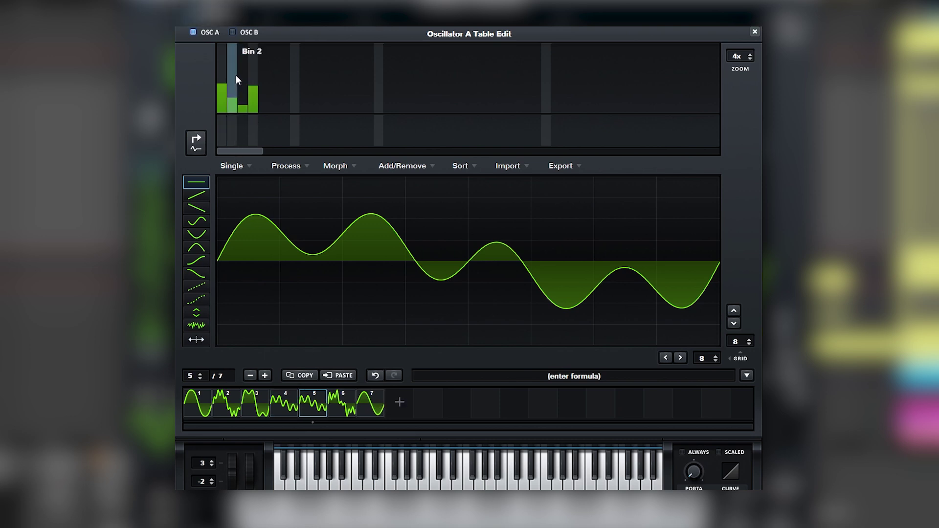
pyautogui.moveTo(235, 76)
pyautogui.mouseDown()
pyautogui.moveTo(243, 95)
pyautogui.moveTo(278, 90)
pyautogui.moveTo(256, 115)
pyautogui.moveTo(299, 91)
pyautogui.mouseUp()
pyautogui.click(296, 90)
pyautogui.click(264, 99)
pyautogui.click(305, 99)
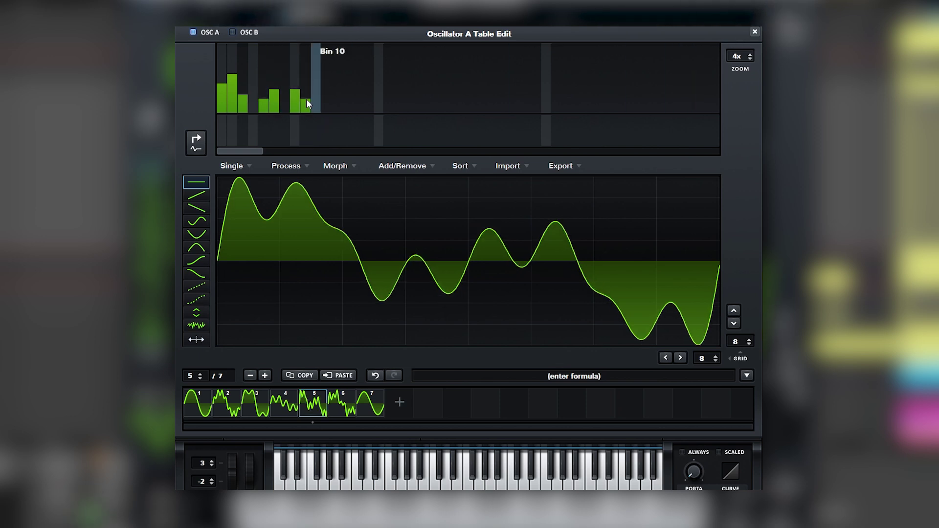
pyautogui.moveTo(306, 99)
pyautogui.mouseDown()
pyautogui.moveTo(288, 119)
pyautogui.moveTo(252, 88)
pyautogui.moveTo(276, 112)
pyautogui.mouseUp()
# Refine Bins 1 to 6 to smooth the waveform, then close and reset WT position to 1
pyautogui.click(252, 86)
pyautogui.click(232, 100)
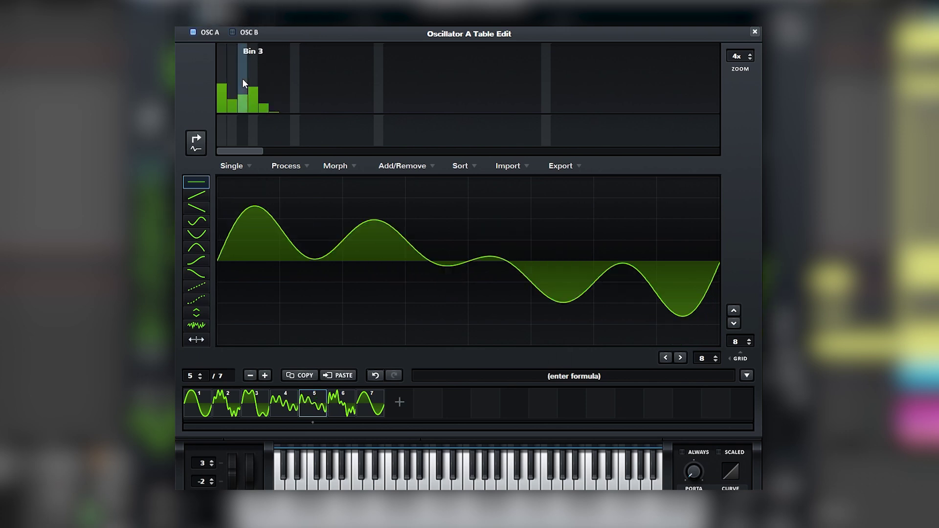
pyautogui.moveTo(243, 81); pyautogui.dragTo(246, 99)
pyautogui.click(221, 75)
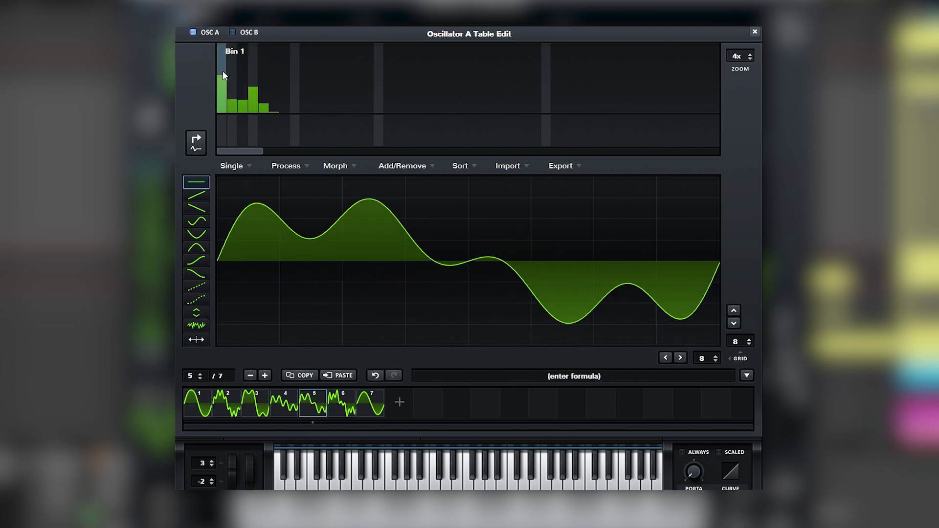
pyautogui.click(223, 70)
pyautogui.click(250, 107)
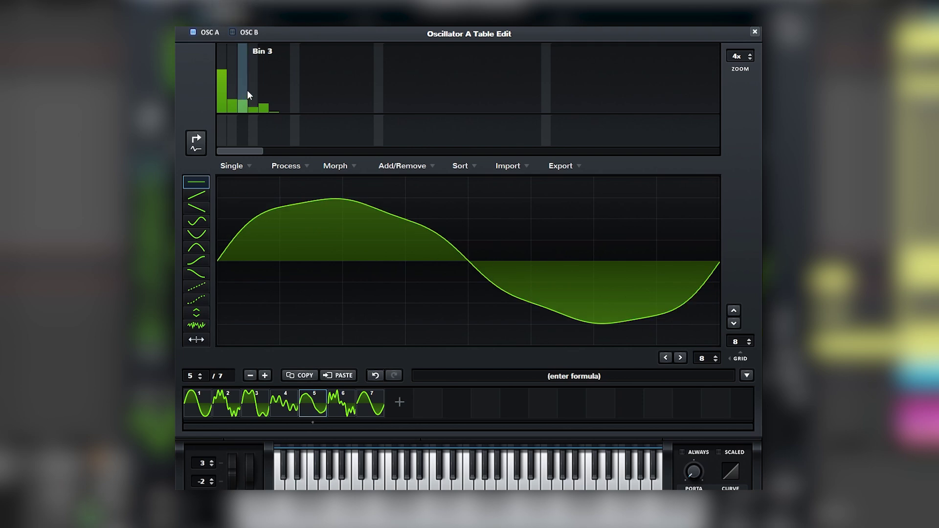
pyautogui.click(755, 33)
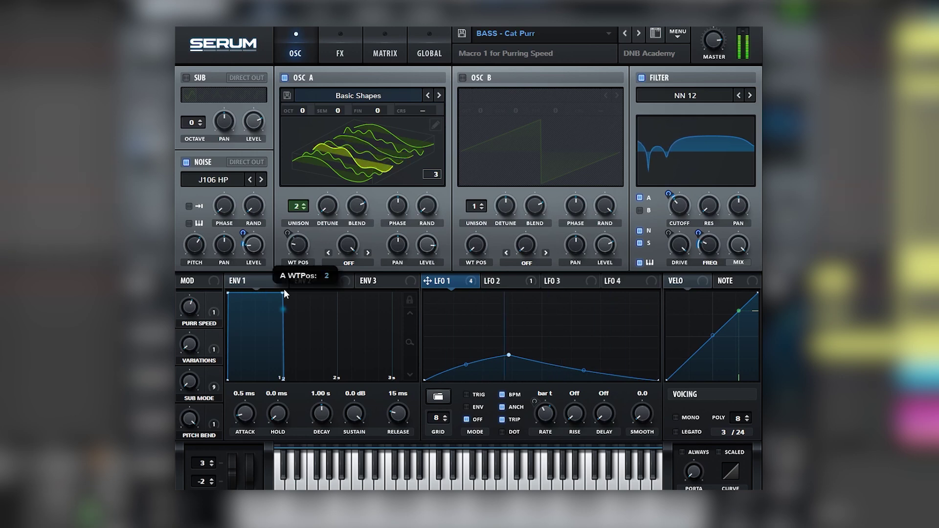
pyautogui.moveTo(294, 267); pyautogui.dragTo(283, 291)
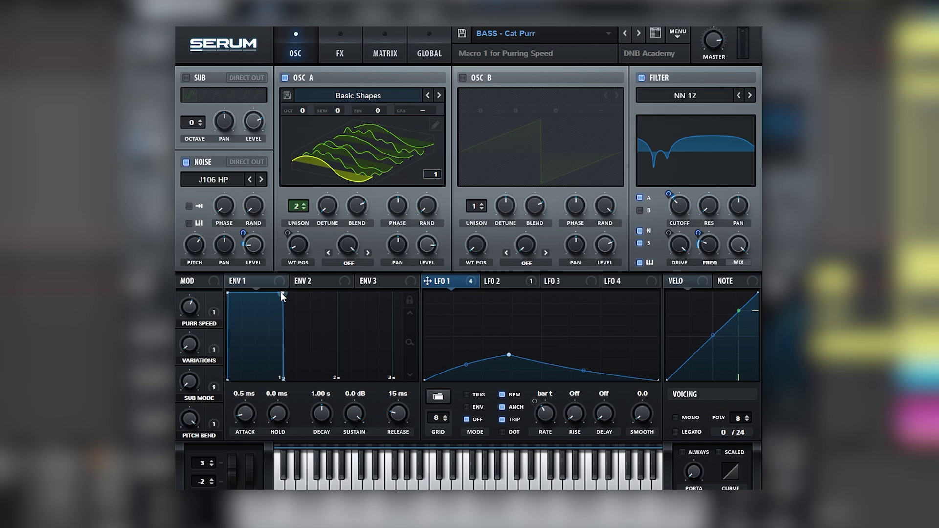
# Switch off Oscillator A and the filter, and bypass LFO 1's modulation on noise level
pyautogui.click(285, 78)
pyautogui.click(641, 78)
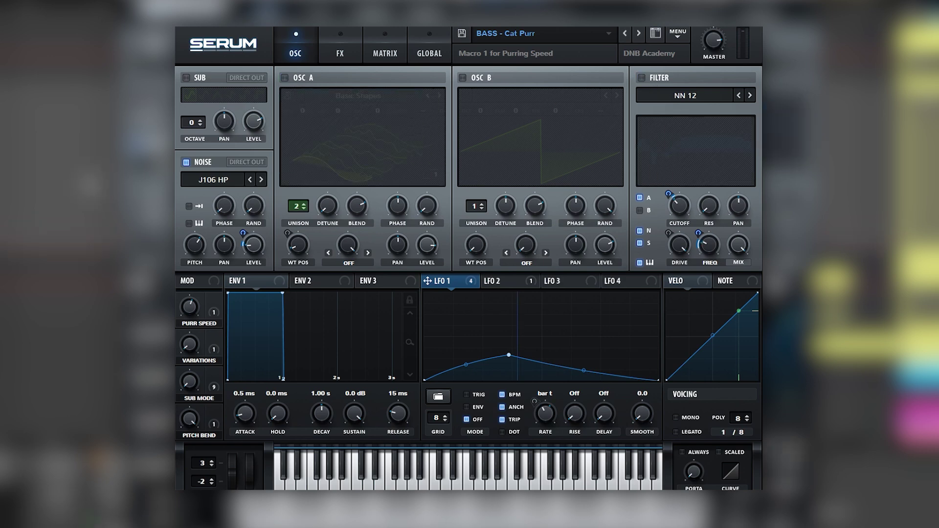
pyautogui.rightClick(258, 252)
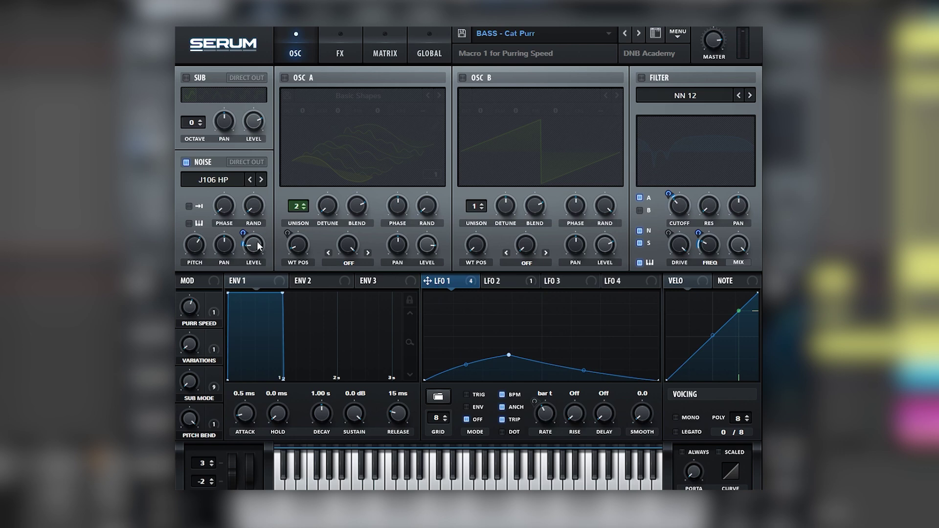
pyautogui.rightClick(247, 237)
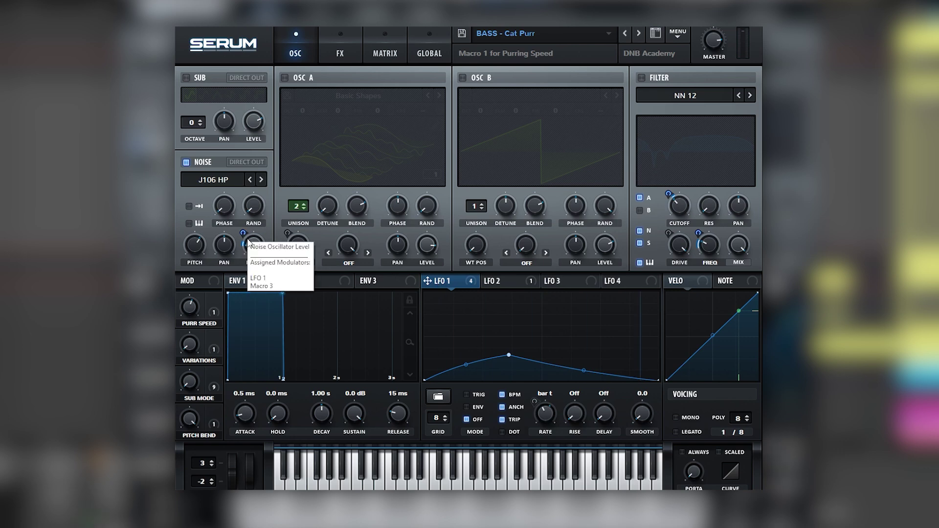
pyautogui.rightClick(258, 249)
pyautogui.click(293, 262)
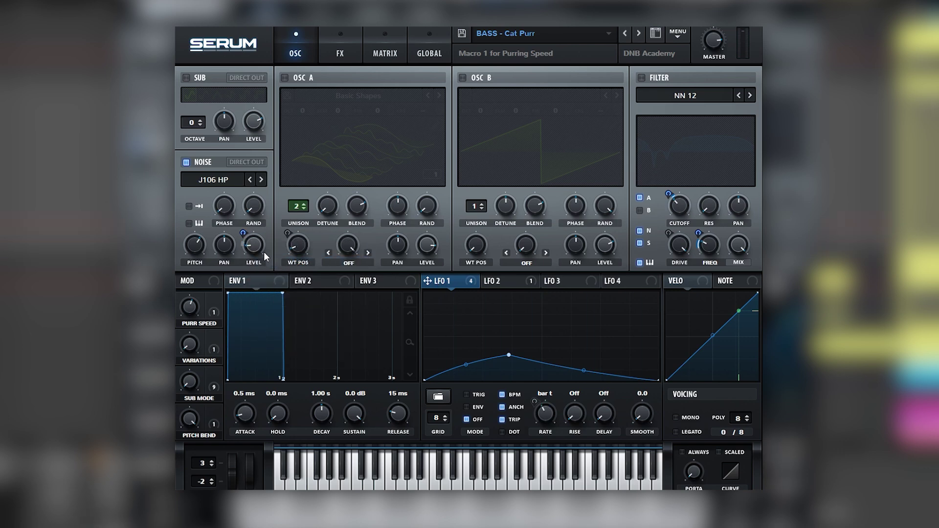
# Recheck the noise level options and set the noise pitch to 51%
pyautogui.moveTo(256, 248)
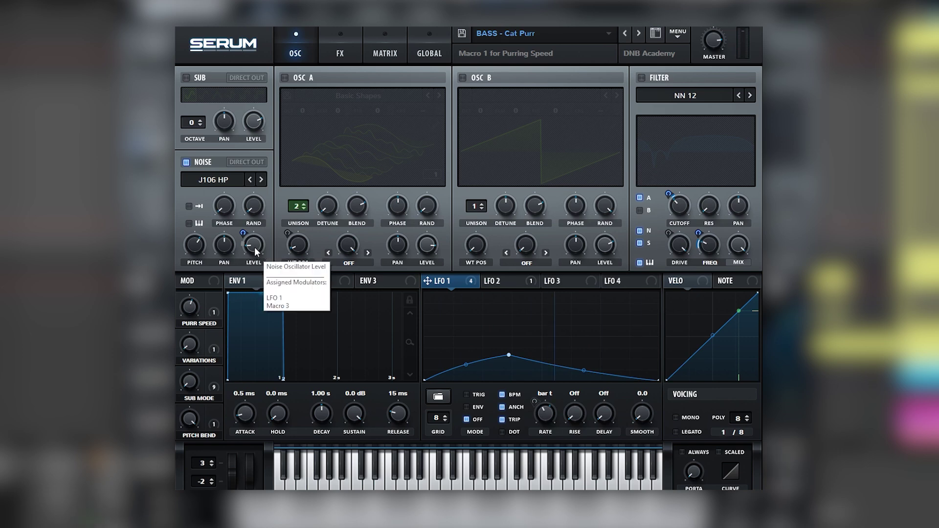
pyautogui.rightClick(255, 247)
pyautogui.click(268, 259)
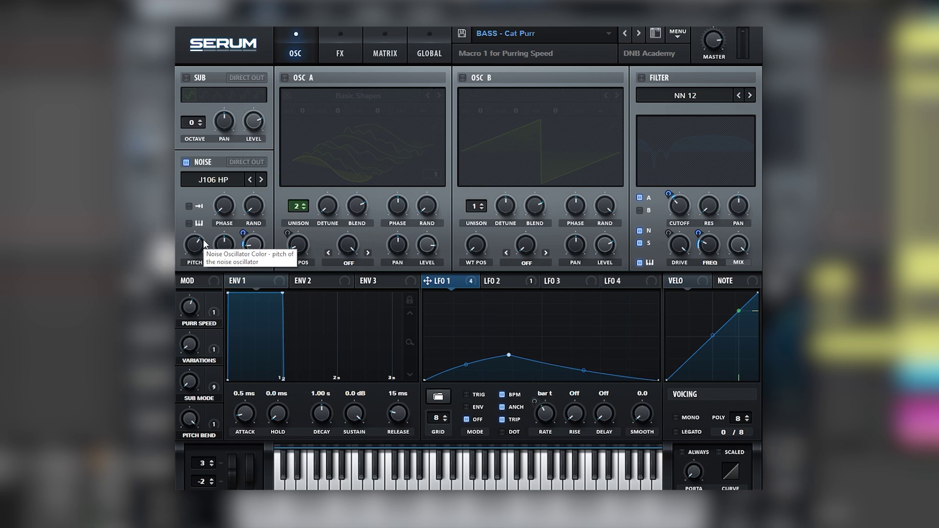
pyautogui.moveTo(260, 259)
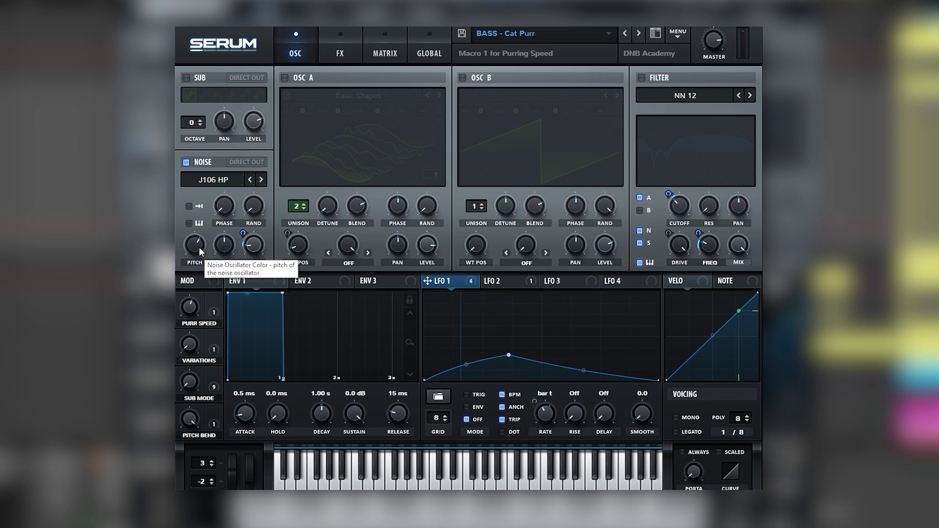
pyautogui.moveTo(192, 247); pyautogui.dragTo(190, 259)
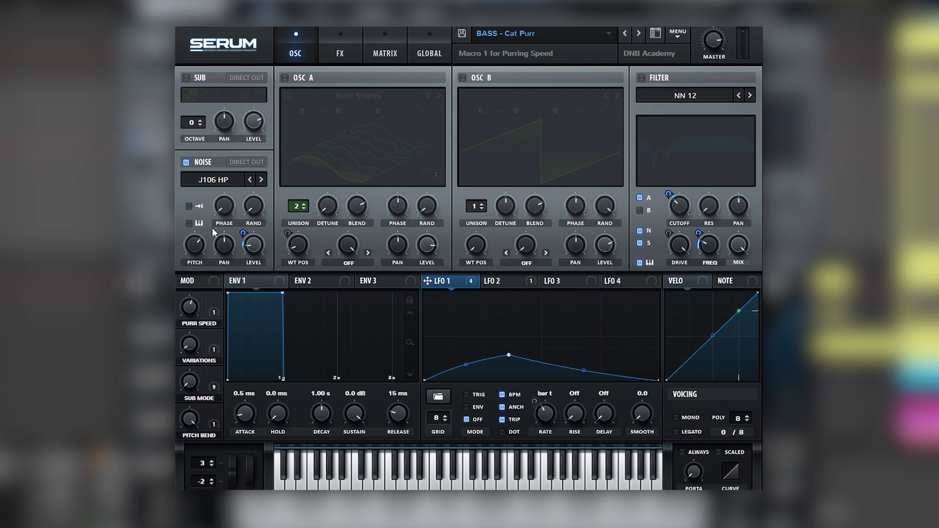
pyautogui.click(299, 77)
pyautogui.click(670, 76)
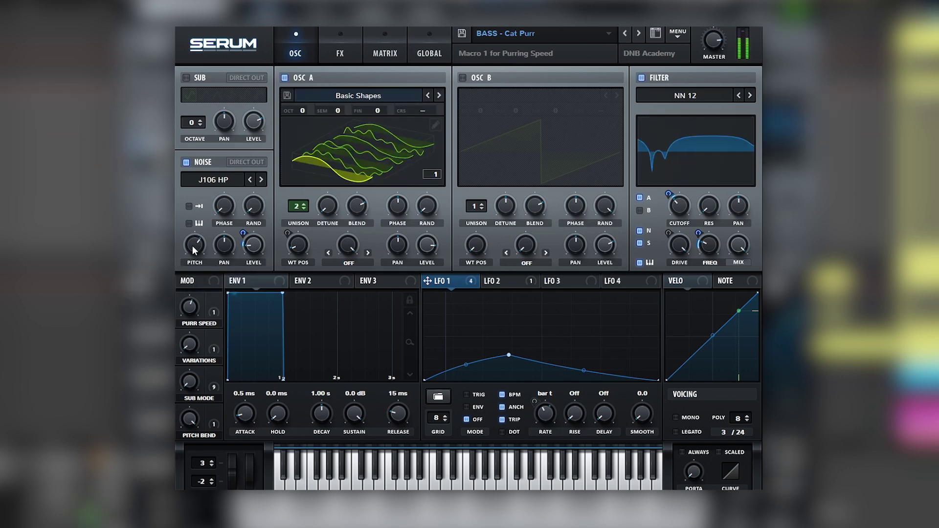
pyautogui.moveTo(192, 246)
pyautogui.mouseDown()
pyautogui.moveTo(190, 259)
pyautogui.moveTo(193, 248)
pyautogui.mouseUp()
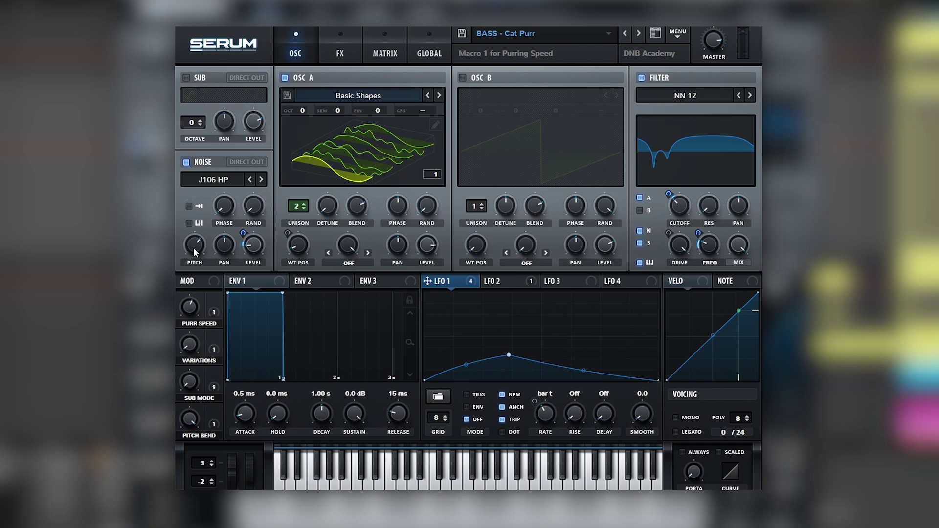
pyautogui.moveTo(194, 252); pyautogui.dragTo(200, 259)
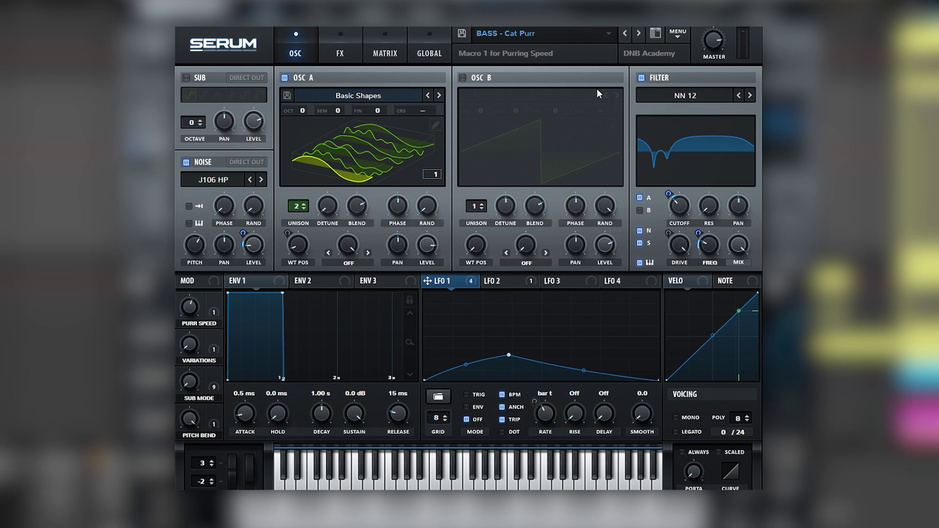
# Switch on Cat Purr's Dimension, Distortion, Compressor, EQ and Filter effects one by one
pyautogui.click(340, 49)
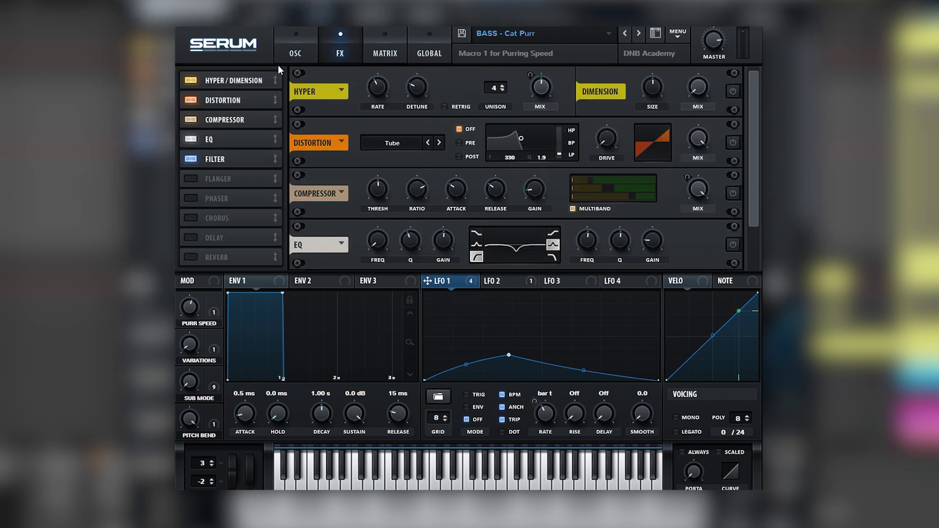
pyautogui.click(733, 91)
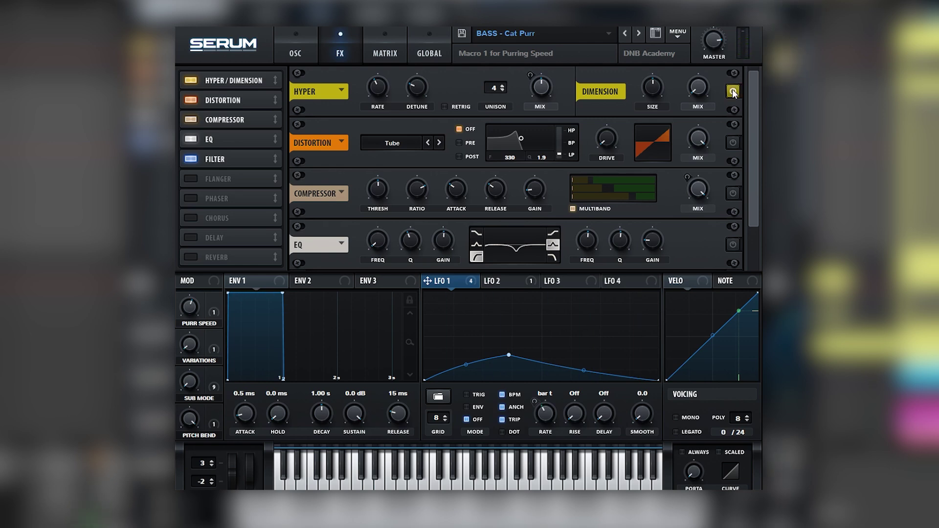
pyautogui.click(736, 144)
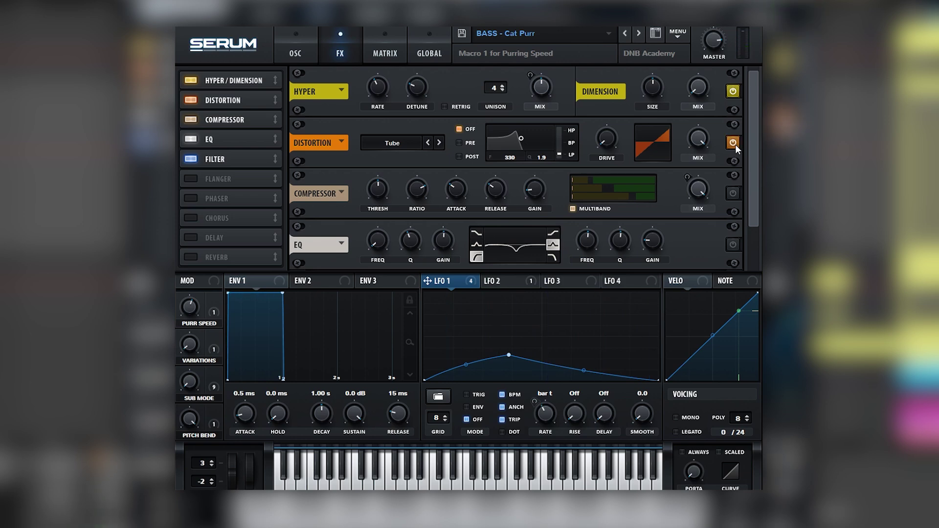
pyautogui.click(733, 193)
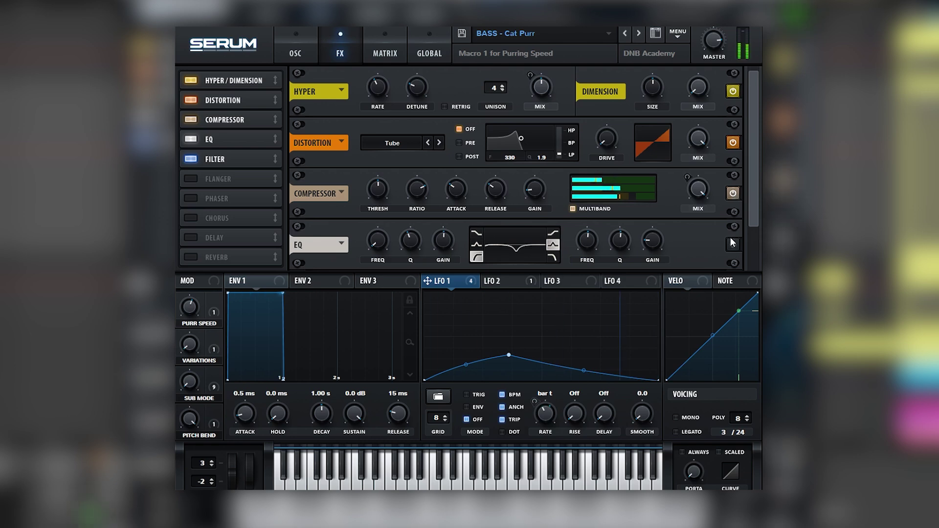
pyautogui.moveTo(751, 211); pyautogui.dragTo(753, 233)
pyautogui.click(732, 218)
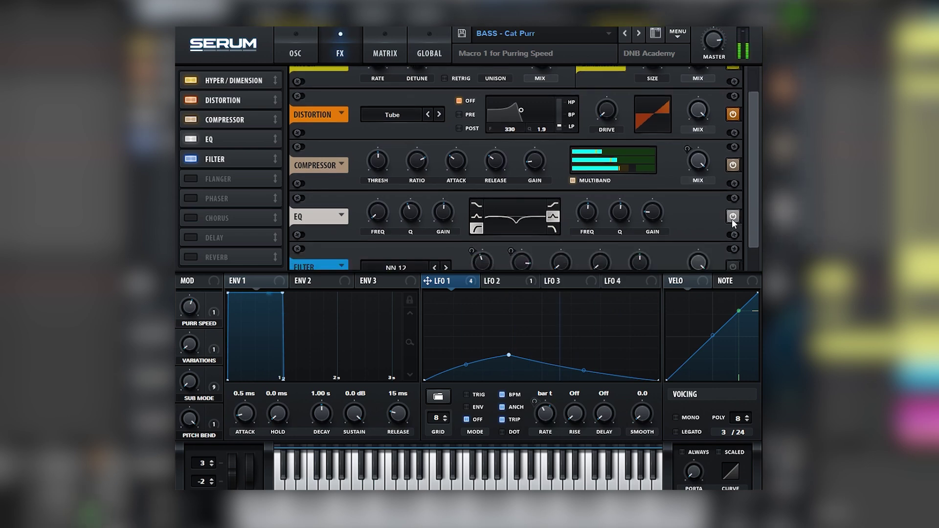
pyautogui.scroll(-1, 732, 229)
pyautogui.click(733, 243)
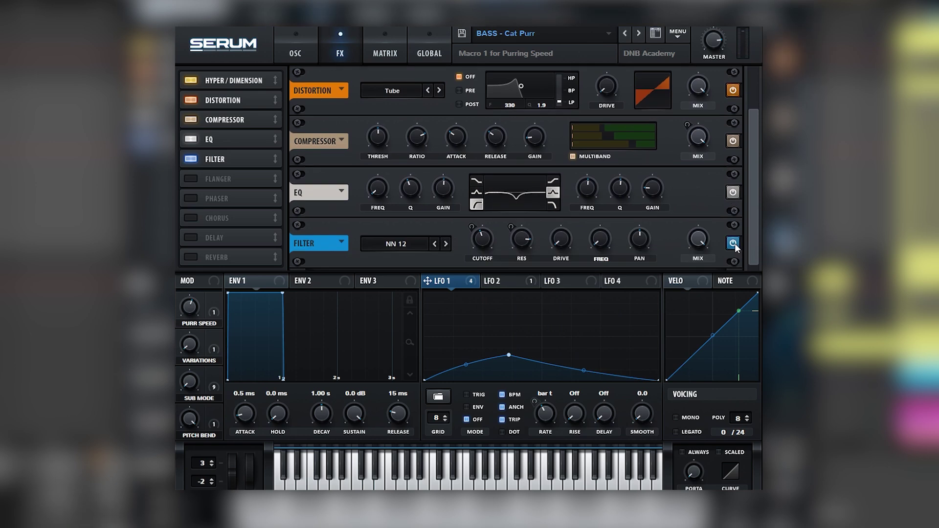
# Compare the Filter effect switched off and back on, then return to the oscillator page
pyautogui.click(303, 49)
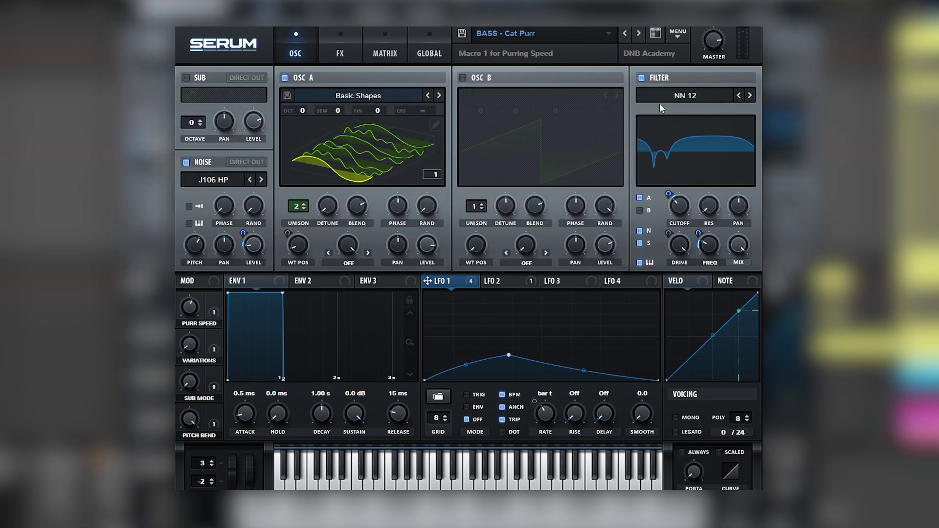
pyautogui.click(343, 53)
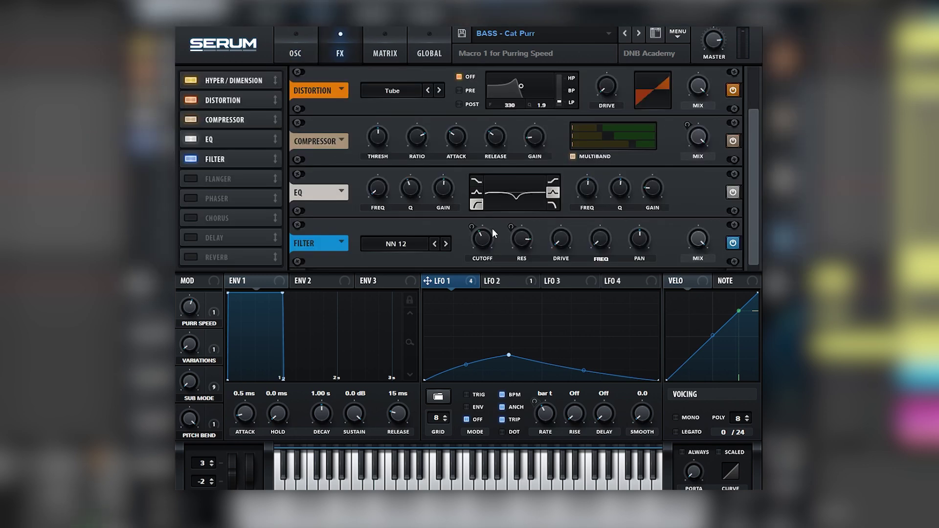
pyautogui.click(731, 243)
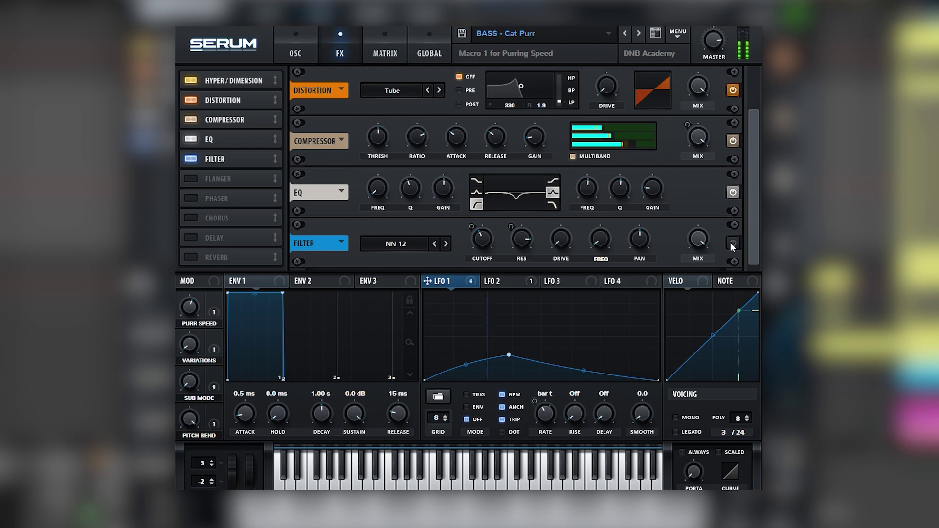
pyautogui.click(732, 244)
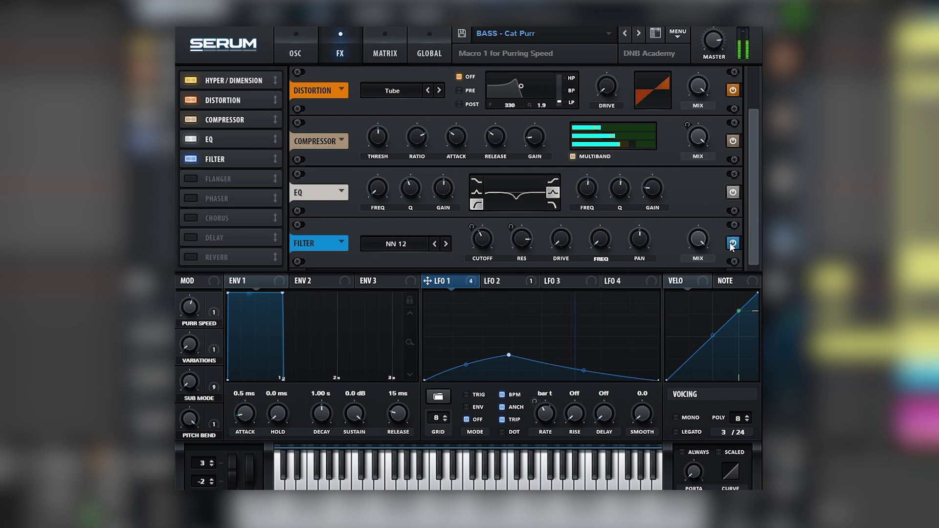
pyautogui.click(310, 52)
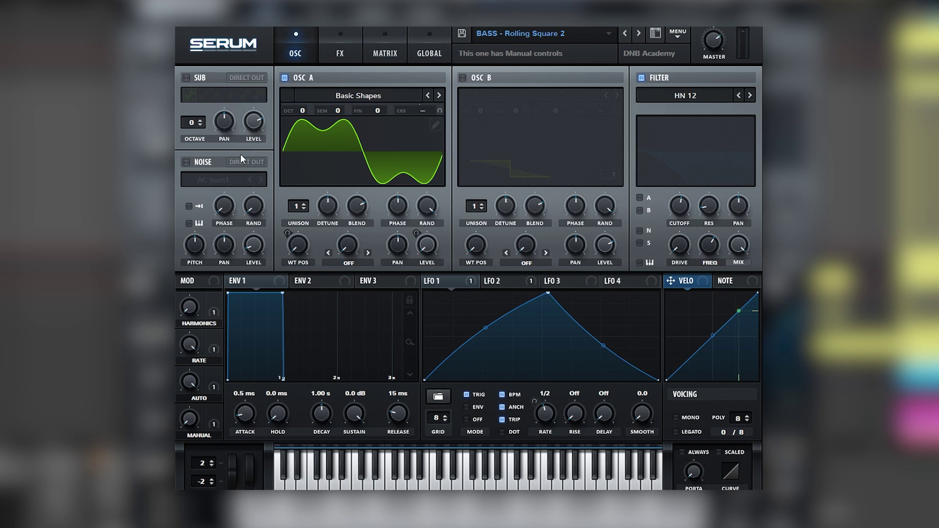
# Switch on the AC hum1 noise oscillator and set the filter type to Multi > NN 12
pyautogui.click(203, 164)
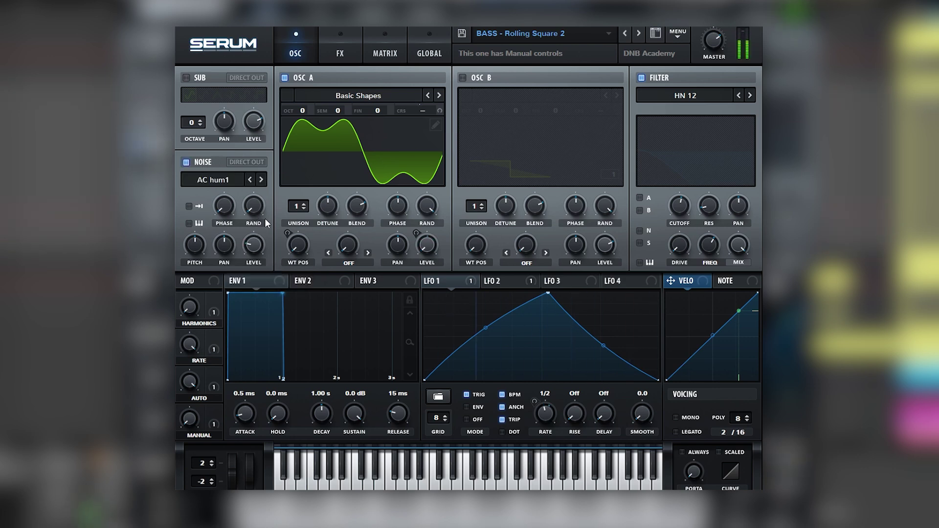
pyautogui.click(685, 95)
pyautogui.moveTo(670, 120)
pyautogui.click(729, 259)
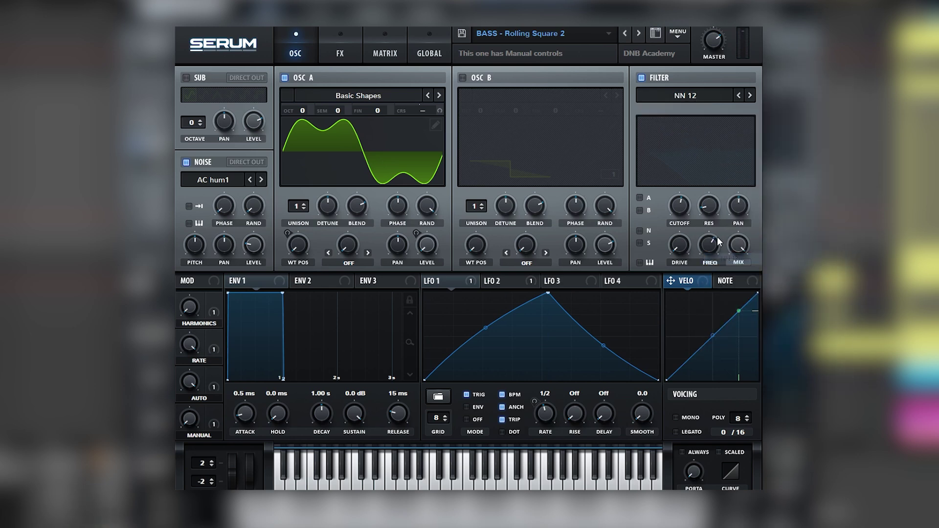
# Route oscillator A and the noise through the filter and raise its drive to about 69%
pyautogui.click(640, 198)
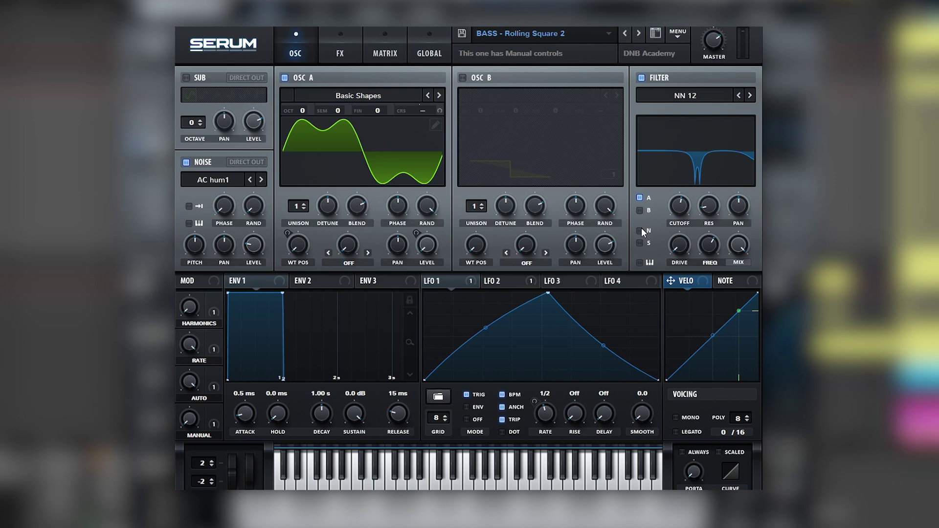
pyautogui.click(640, 262)
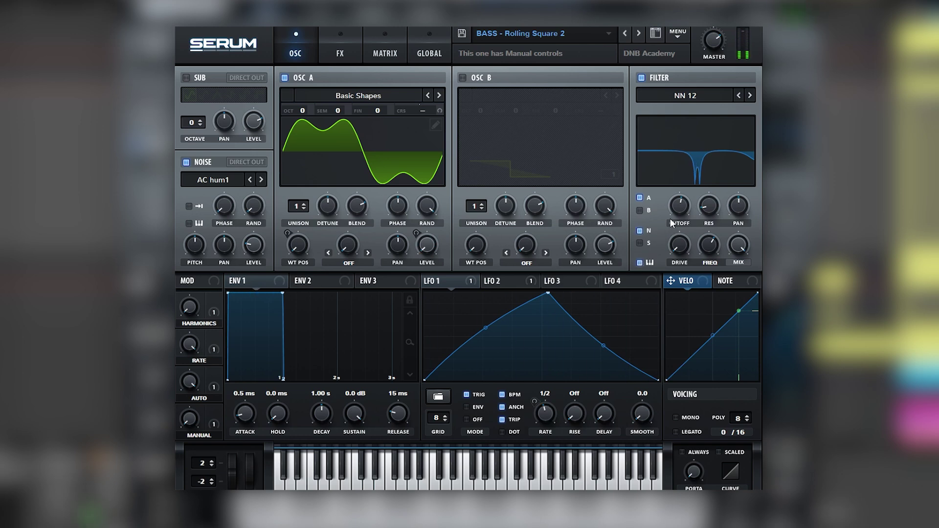
pyautogui.moveTo(684, 244)
pyautogui.moveTo(683, 241); pyautogui.dragTo(700, 165)
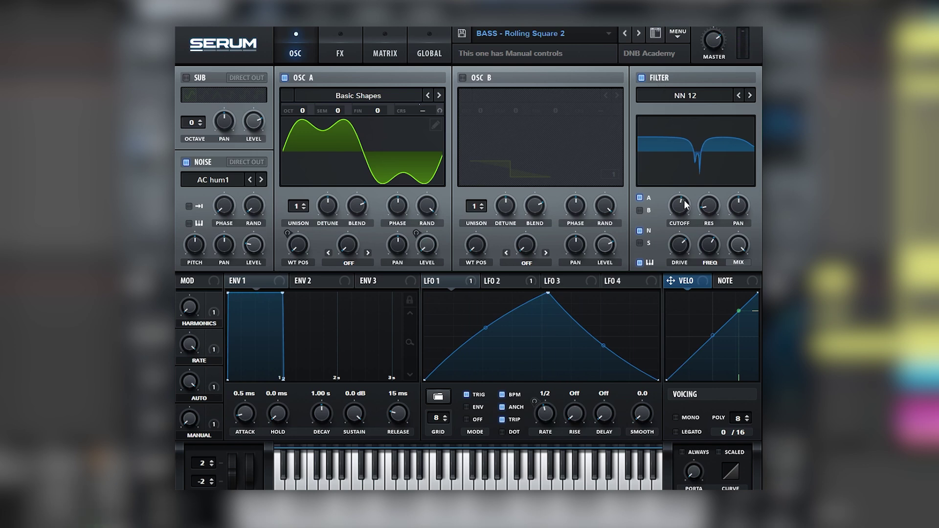
# Lower the notch cutoff, trim the noise level slightly, and drop the filter FREQ to about 27%
pyautogui.moveTo(684, 205); pyautogui.dragTo(712, 261)
pyautogui.moveTo(253, 246); pyautogui.dragTo(255, 251)
pyautogui.moveTo(708, 249); pyautogui.dragTo(701, 263)
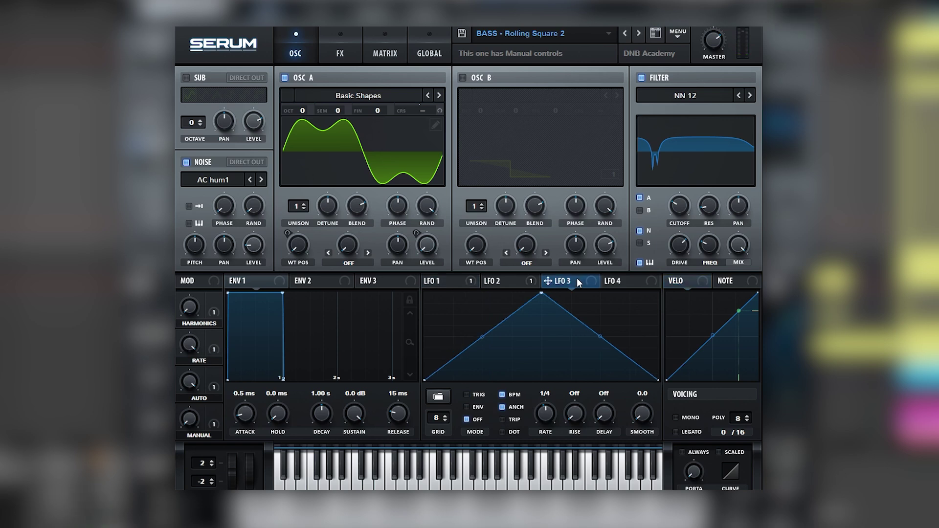
# Assign LFO 3 to the NN 12 cutoff and FREQ knobs and set its rate to 1/16
pyautogui.moveTo(576, 278); pyautogui.dragTo(665, 234)
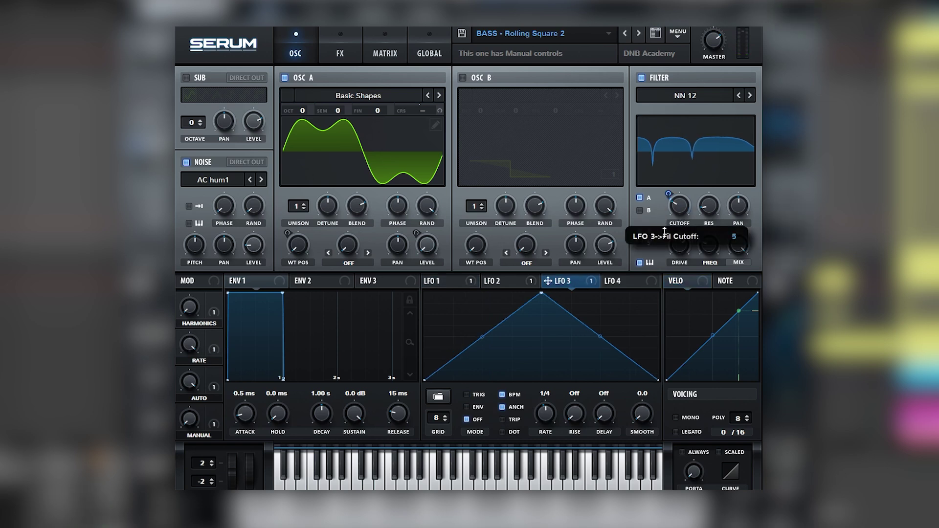
pyautogui.moveTo(573, 282); pyautogui.dragTo(696, 271)
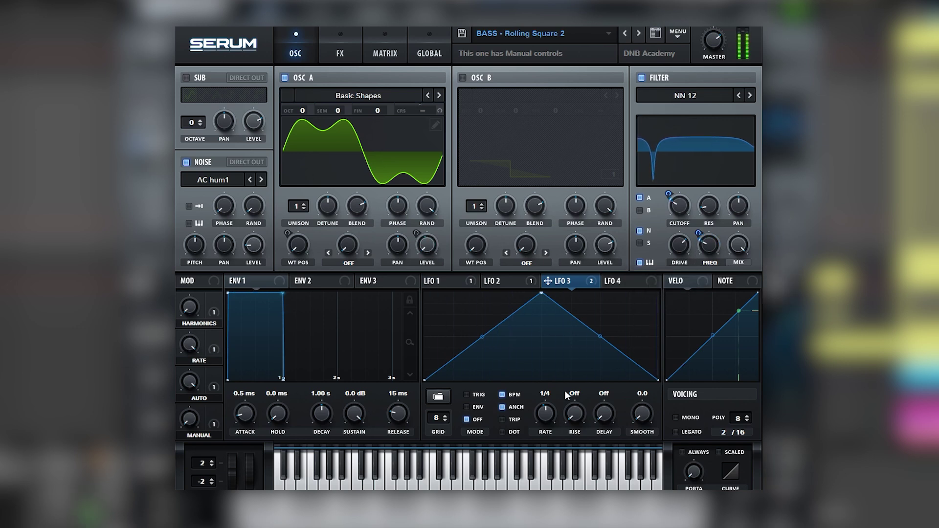
pyautogui.moveTo(548, 411); pyautogui.dragTo(549, 399)
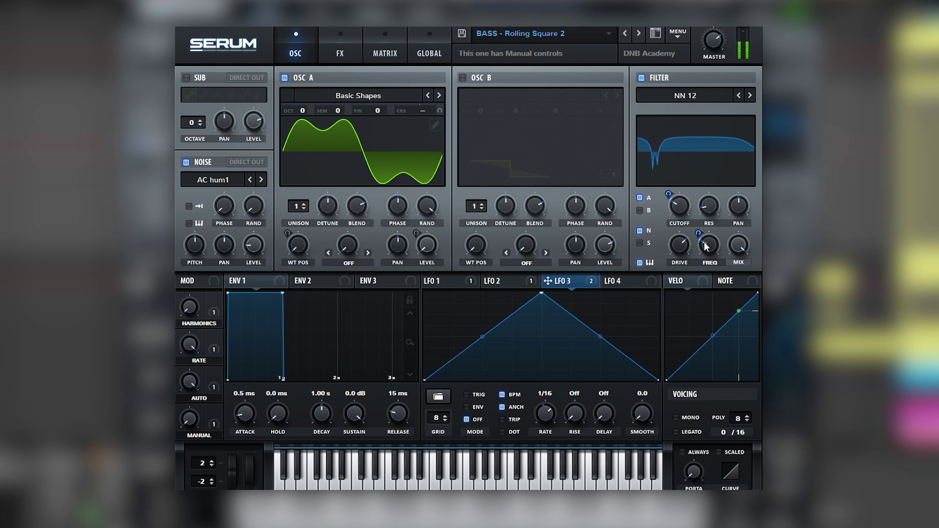
pyautogui.moveTo(713, 255)
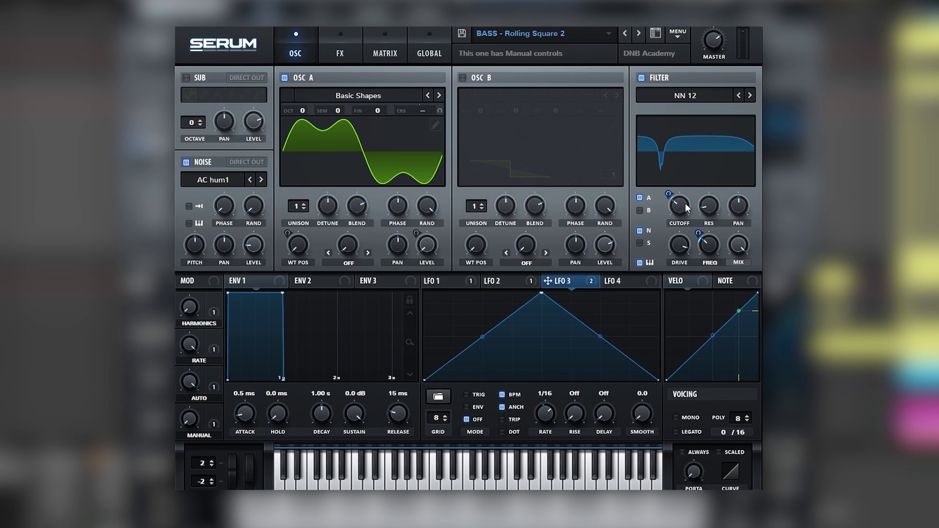
# Enable Hyper/Dimension and make the Compressor multiband with low band 154% and high band 84%
pyautogui.click(344, 52)
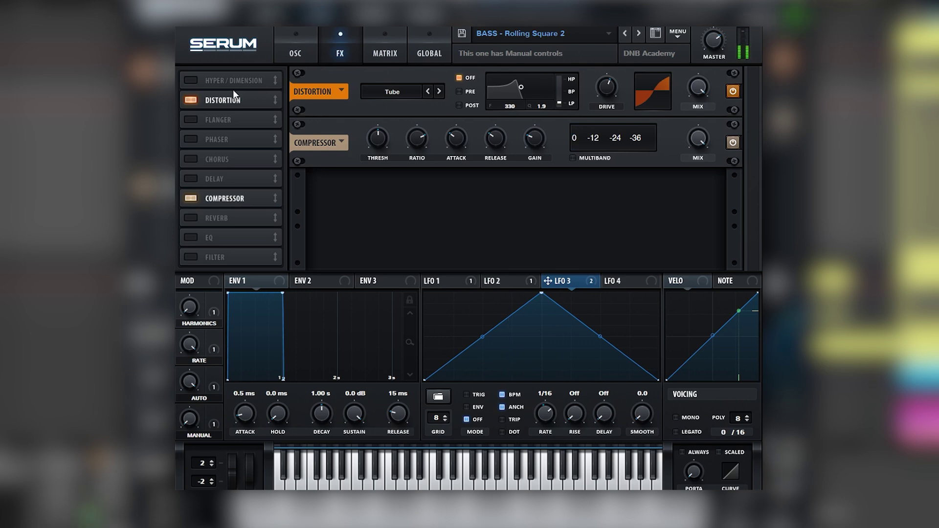
pyautogui.click(189, 80)
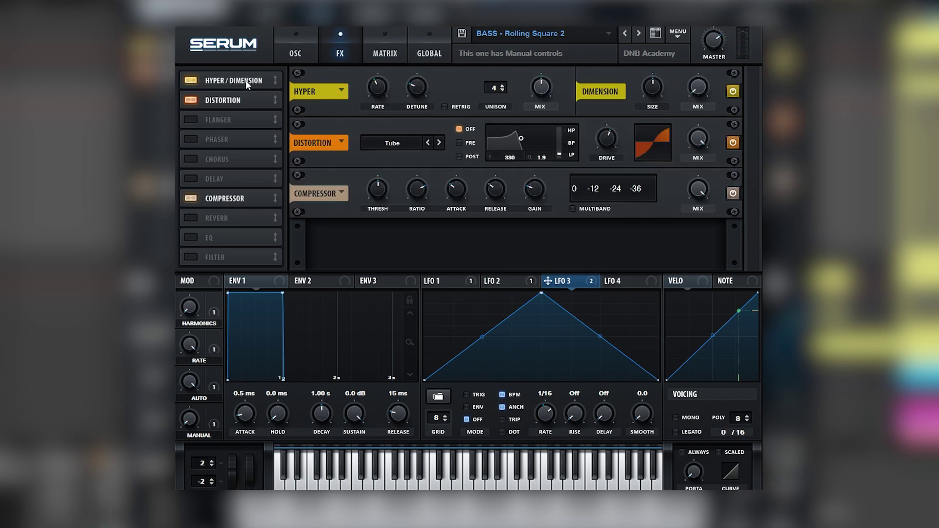
pyautogui.moveTo(543, 87)
pyautogui.click(579, 209)
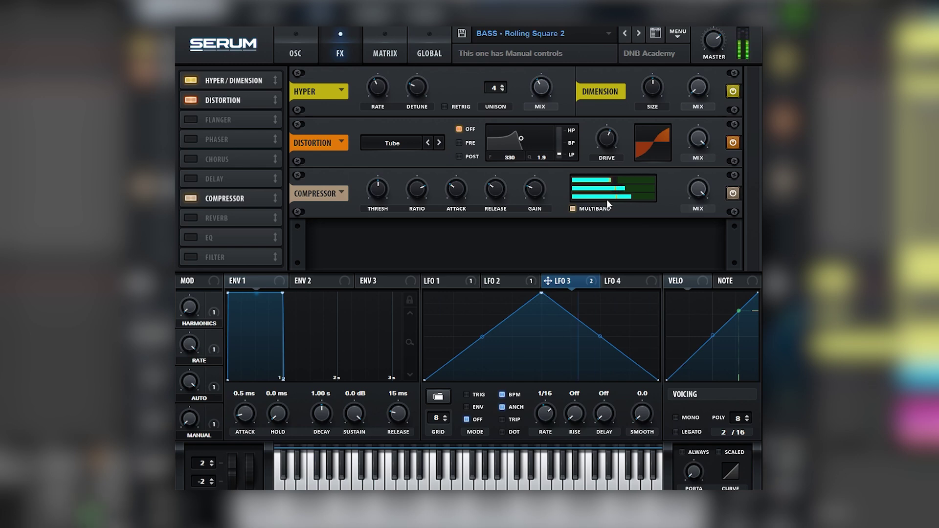
pyautogui.moveTo(607, 199)
pyautogui.moveTo(612, 198); pyautogui.dragTo(629, 196)
pyautogui.moveTo(623, 181)
pyautogui.moveTo(624, 182); pyautogui.dragTo(619, 182)
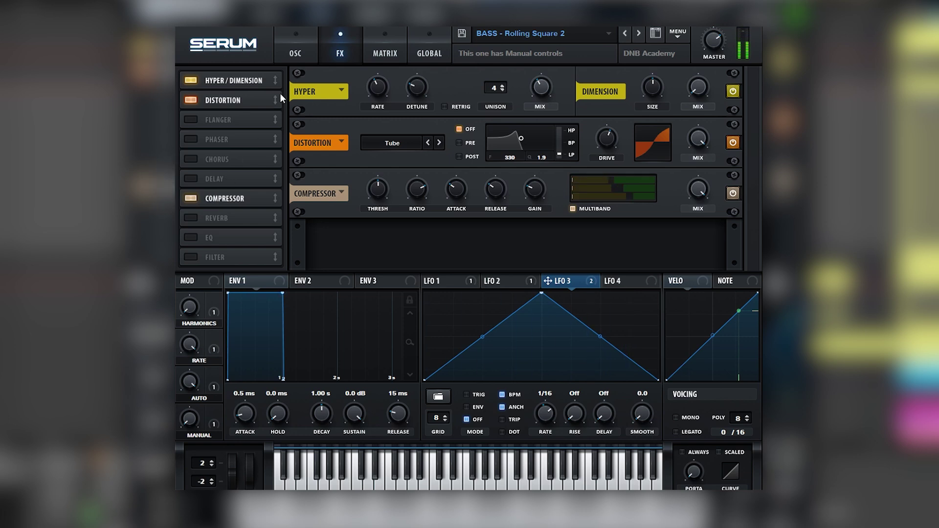
# Enable the EQ and turn its high band into a peak cut of about -19.8 dB
pyautogui.click(196, 238)
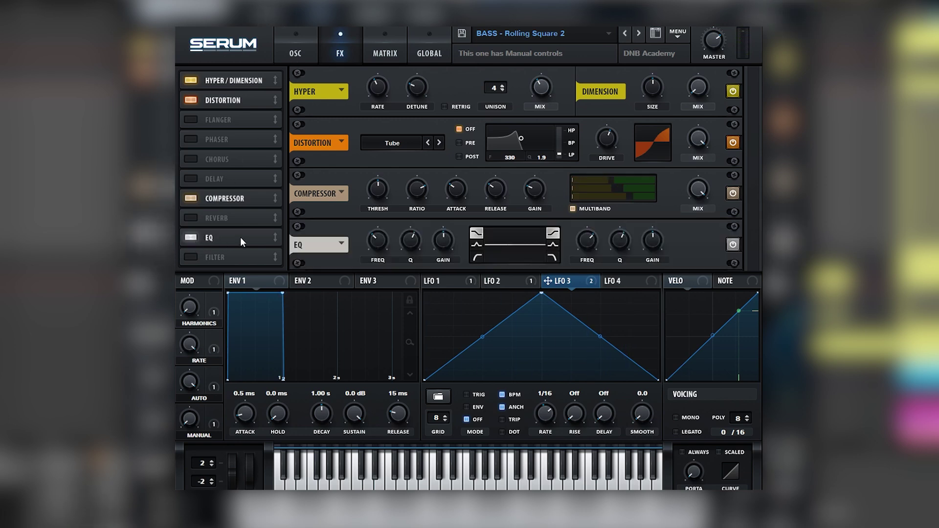
pyautogui.click(553, 244)
pyautogui.moveTo(659, 239); pyautogui.dragTo(588, 267)
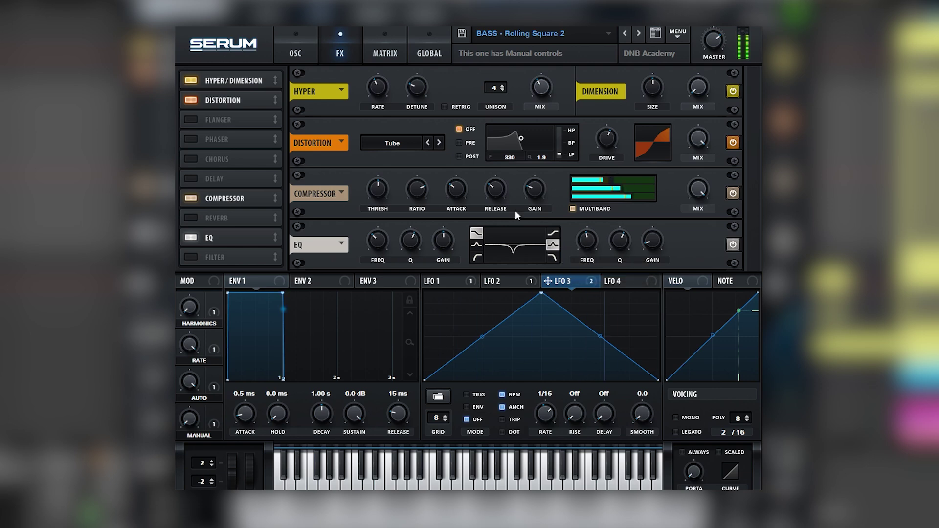
pyautogui.click(295, 49)
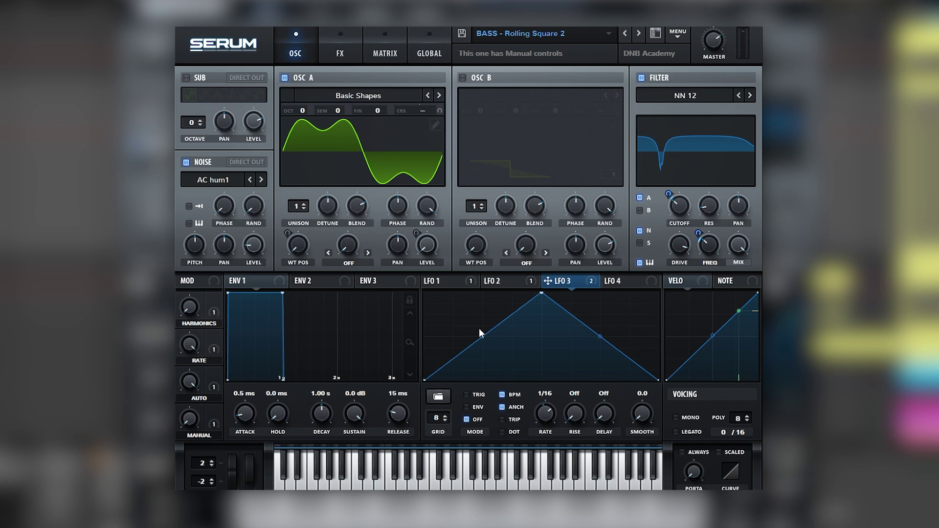
# Advance thirteen presets with the next-preset arrow to reach BASS - Sub Growl
pyautogui.click(638, 33)
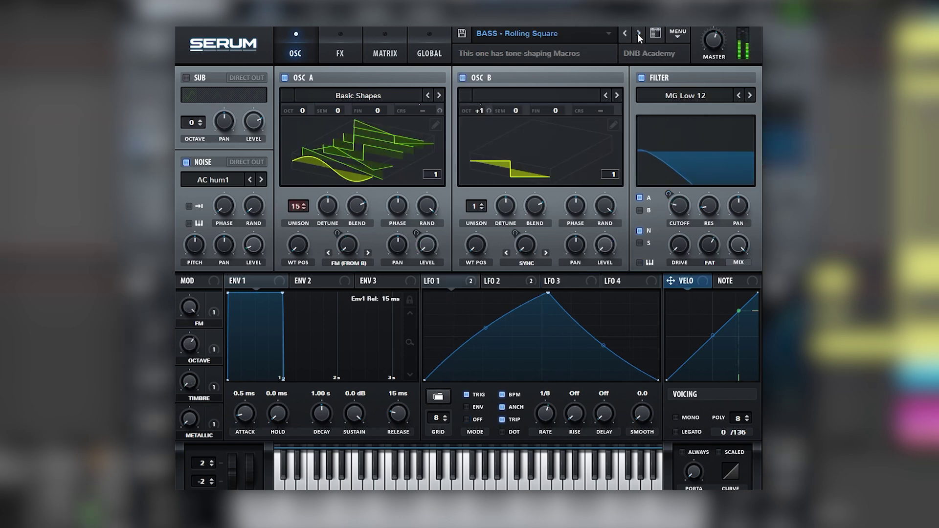
pyautogui.click(638, 33)
pyautogui.click(638, 34)
pyautogui.click(638, 33)
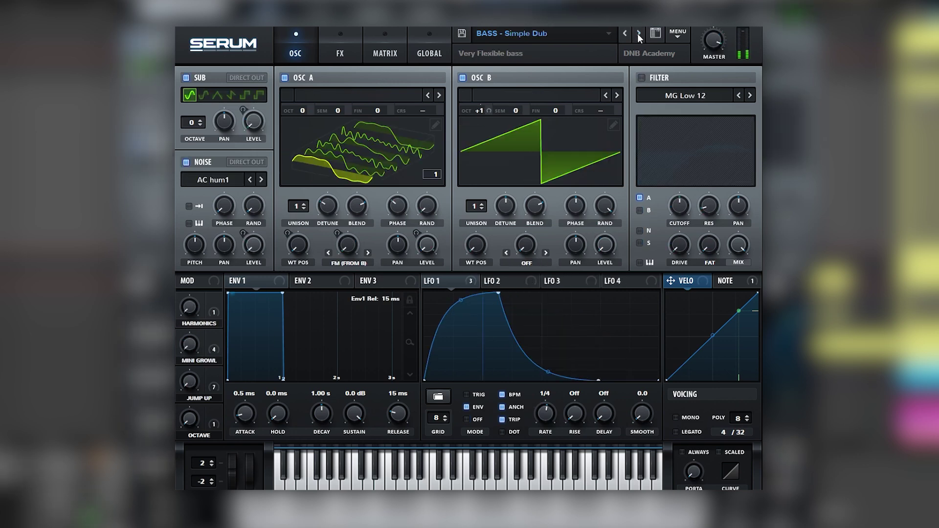
pyautogui.click(638, 34)
pyautogui.click(638, 34)
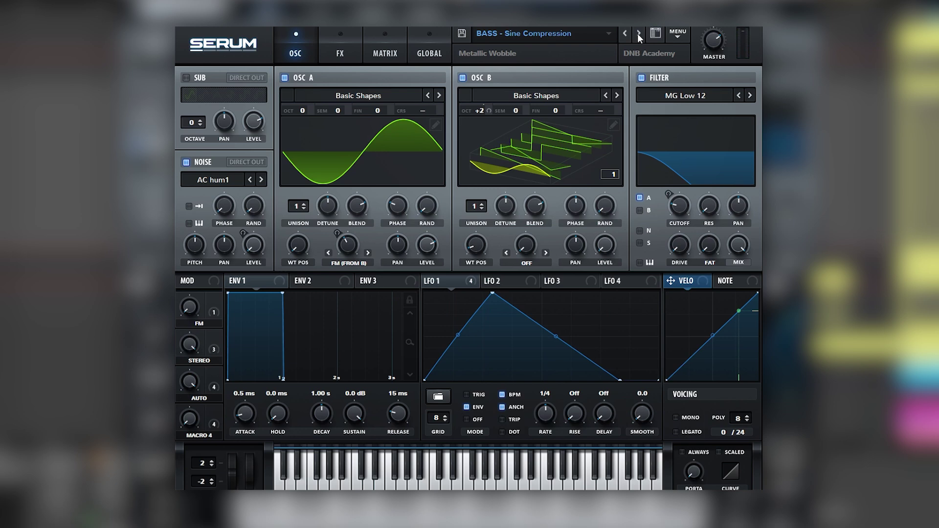
pyautogui.click(638, 34)
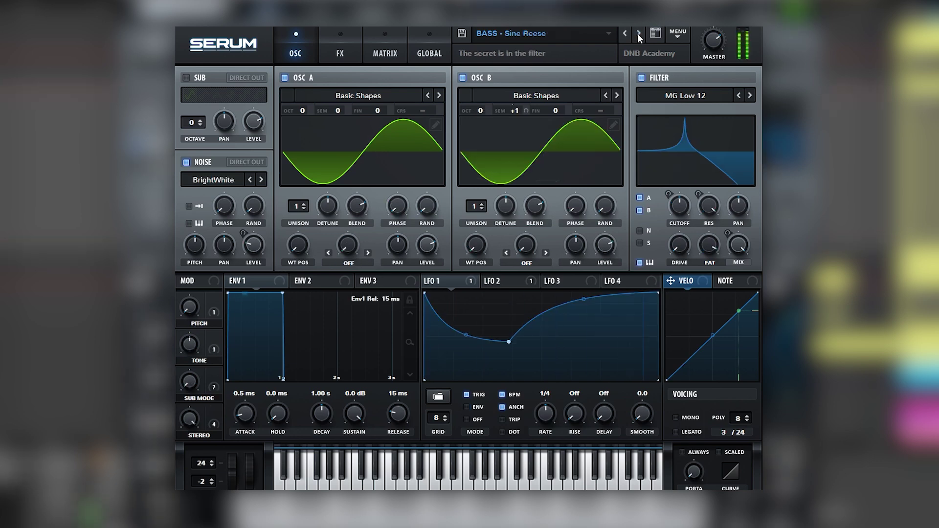
pyautogui.click(638, 33)
pyautogui.click(638, 33)
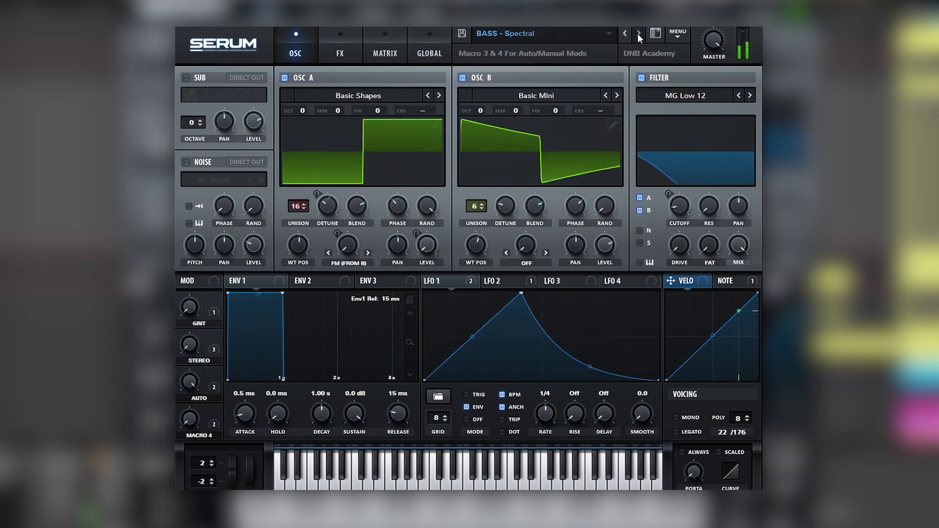
pyautogui.click(638, 34)
pyautogui.click(638, 33)
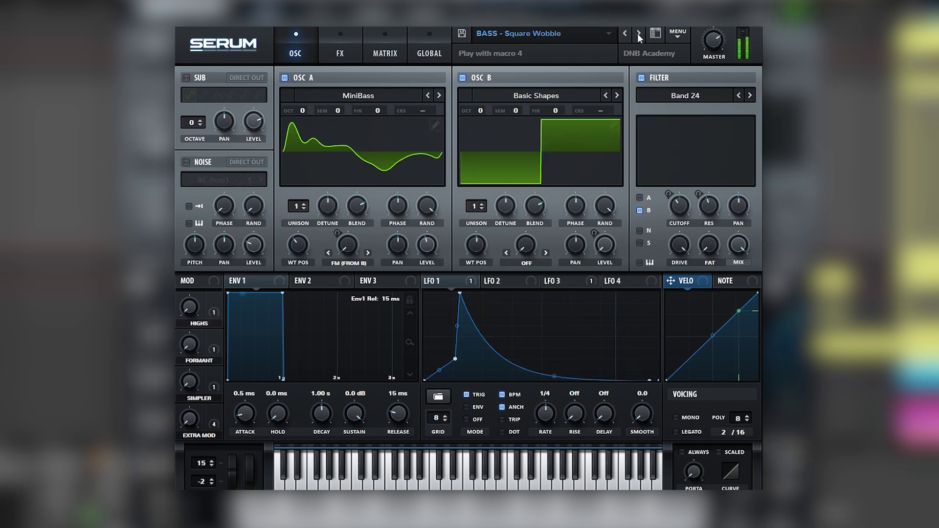
pyautogui.click(638, 33)
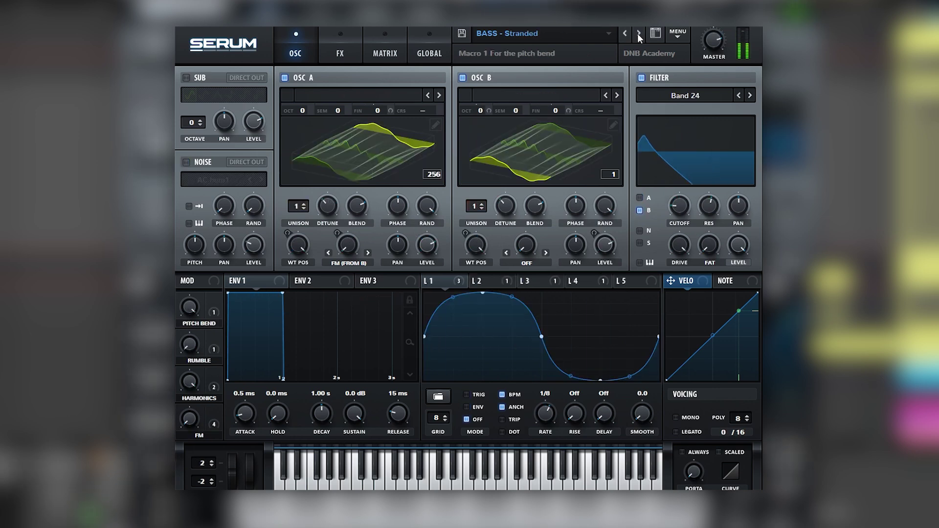
pyautogui.click(638, 33)
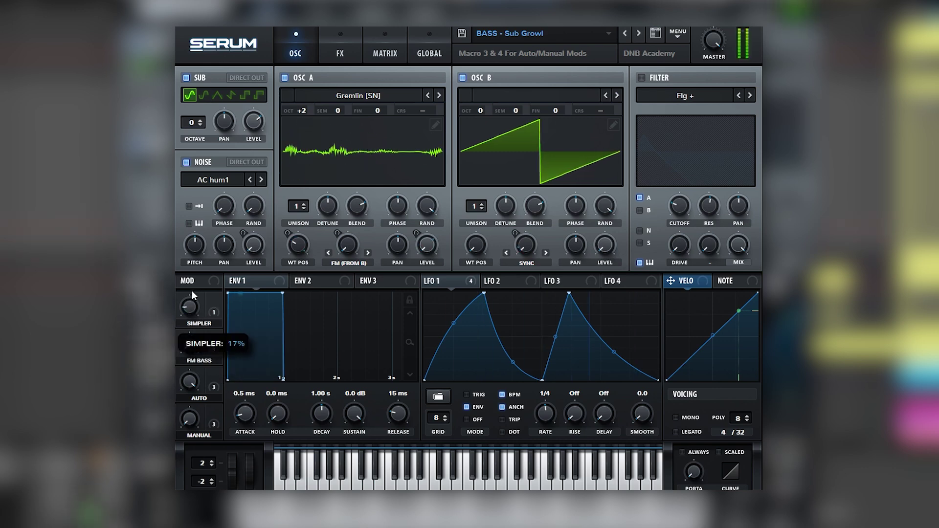
# Sweep the SIMPLER macro from 100% down to 0%, then look over the Sub Growl FX chain
pyautogui.moveTo(211, 305)
pyautogui.moveTo(211, 309); pyautogui.dragTo(228, 197)
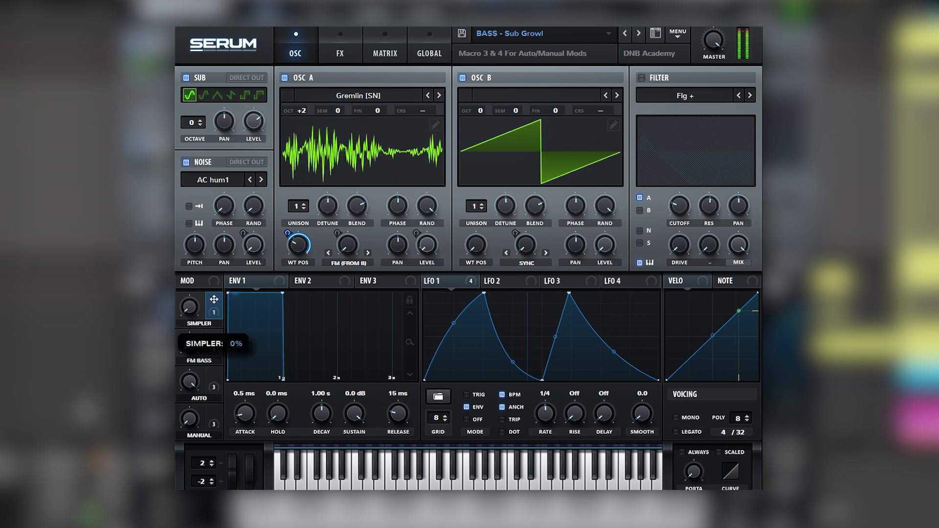
pyautogui.moveTo(191, 306)
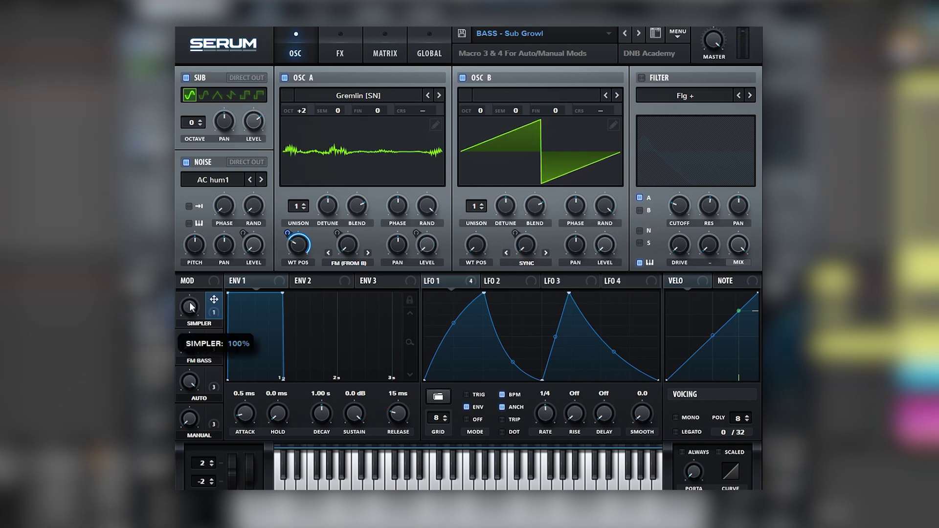
pyautogui.moveTo(191, 307); pyautogui.dragTo(117, 443)
pyautogui.moveTo(192, 349)
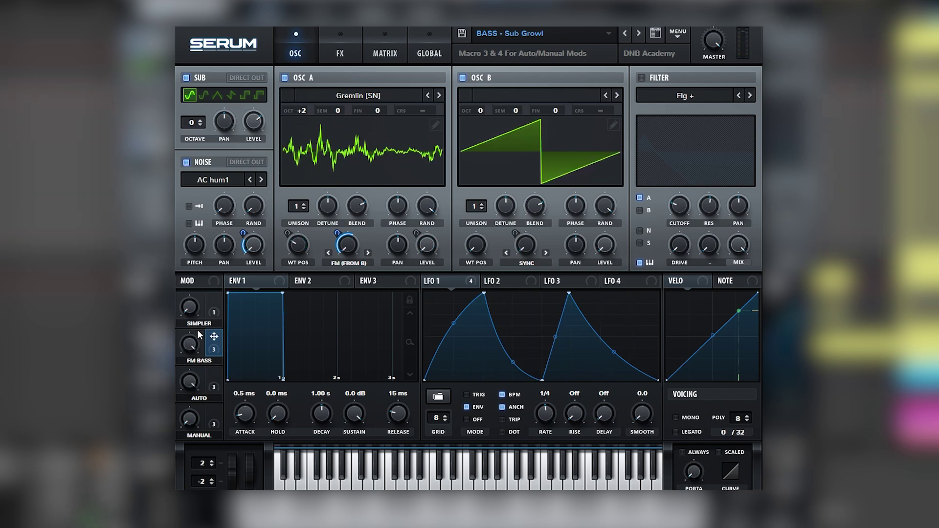
pyautogui.click(343, 62)
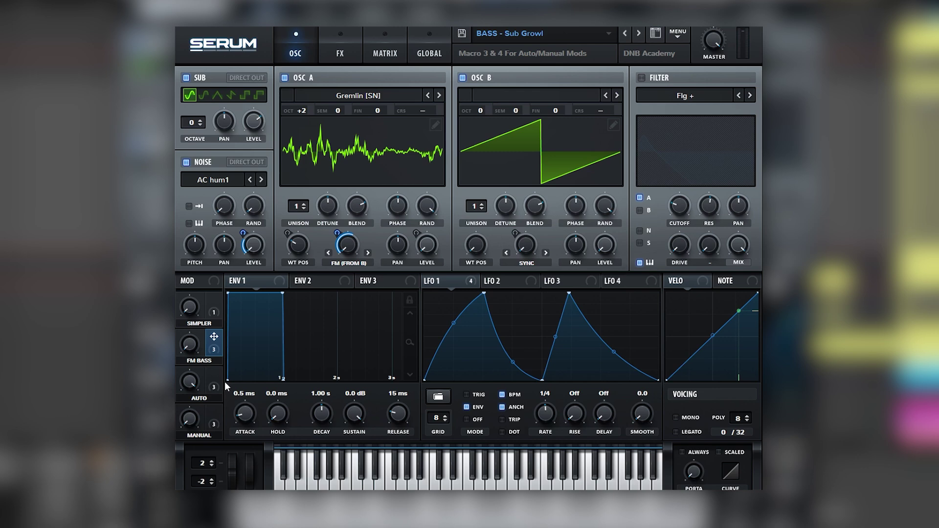
# Turn the AUTO macro down to 71%, then set MANUAL to 36% and raise it to 93%
pyautogui.moveTo(221, 383)
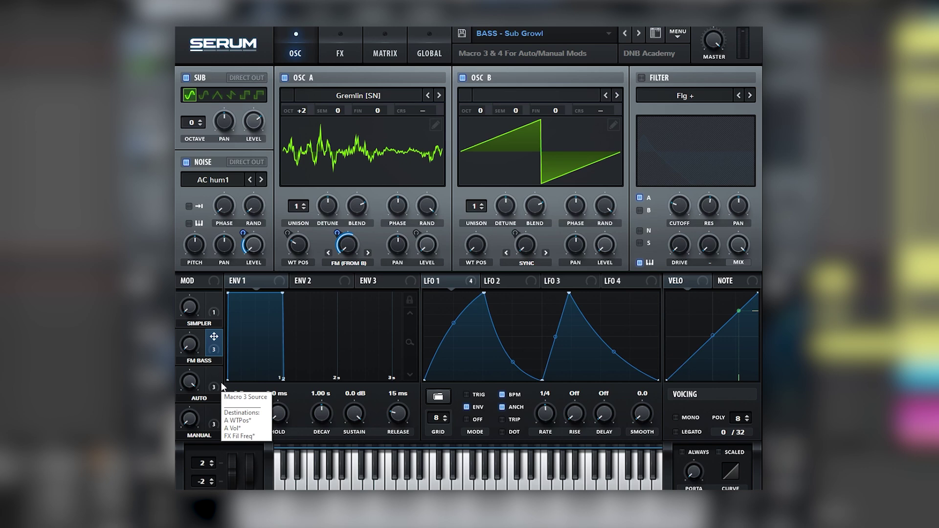
pyautogui.moveTo(195, 380); pyautogui.dragTo(192, 436)
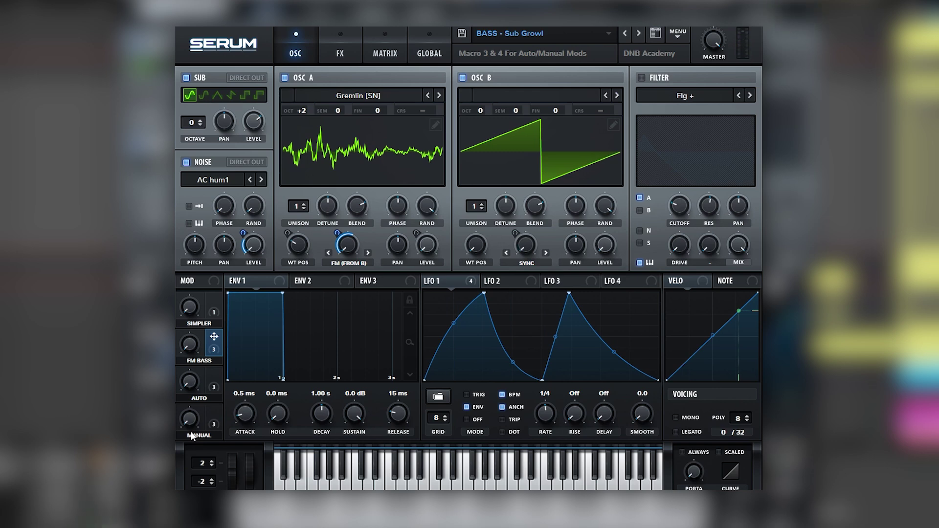
pyautogui.moveTo(189, 426); pyautogui.dragTo(181, 471)
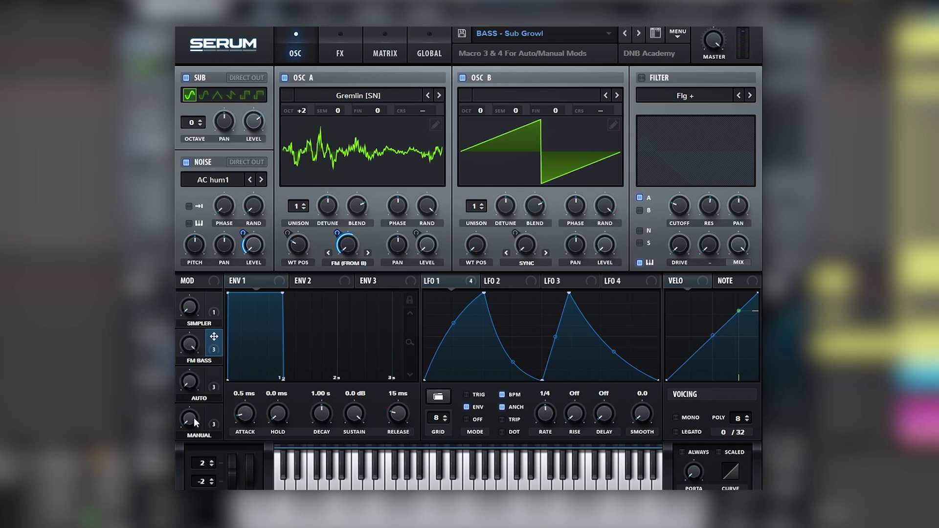
pyautogui.moveTo(194, 418); pyautogui.dragTo(219, 349)
pyautogui.moveTo(219, 349)
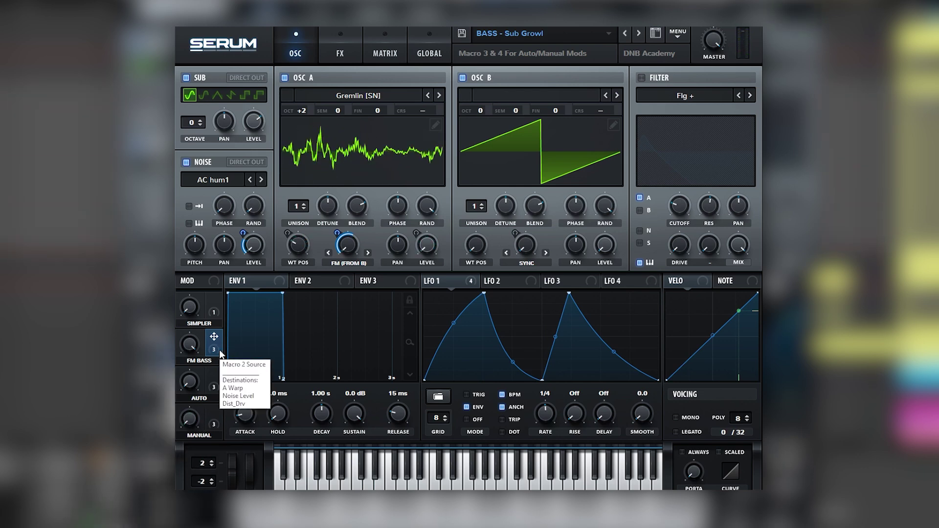
# Load BASS - Filler Machine, lower its AUTO macro to flatten the filter, and check its FX chain
pyautogui.click(638, 34)
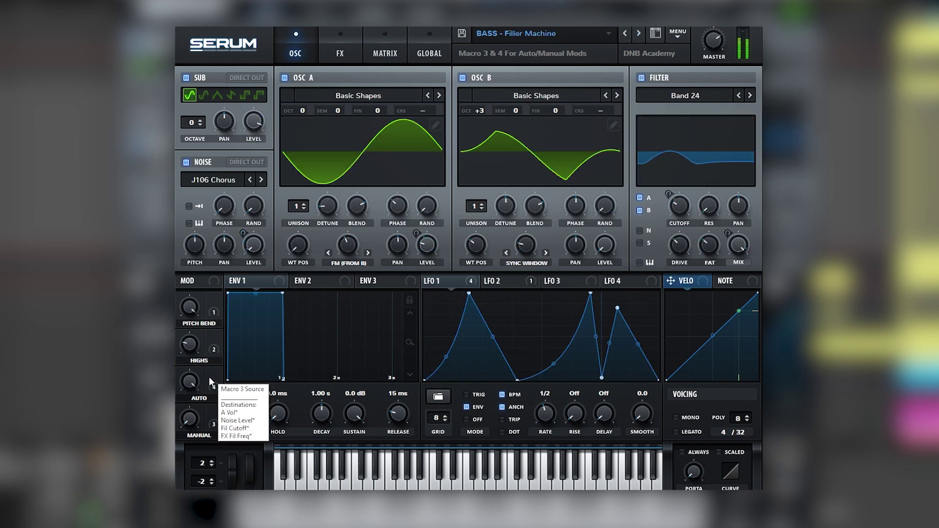
pyautogui.moveTo(194, 380); pyautogui.dragTo(218, 363)
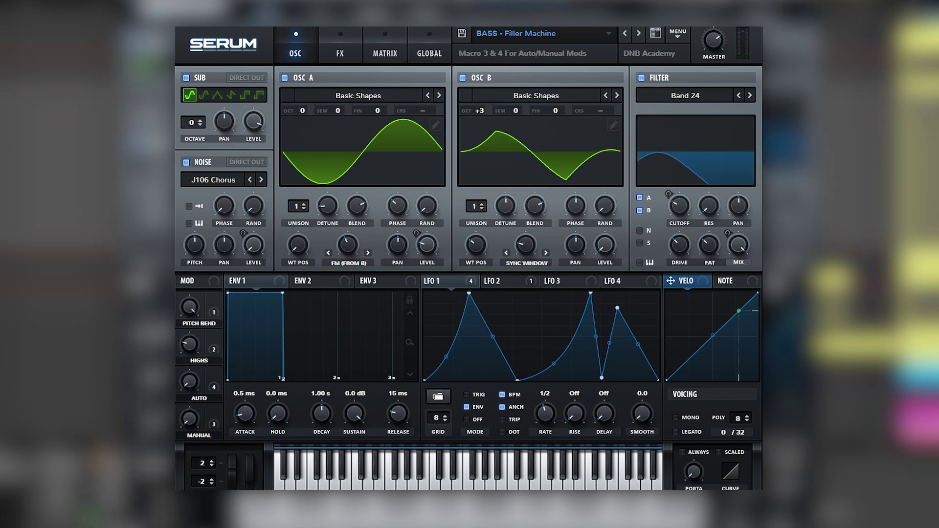
pyautogui.moveTo(213, 422)
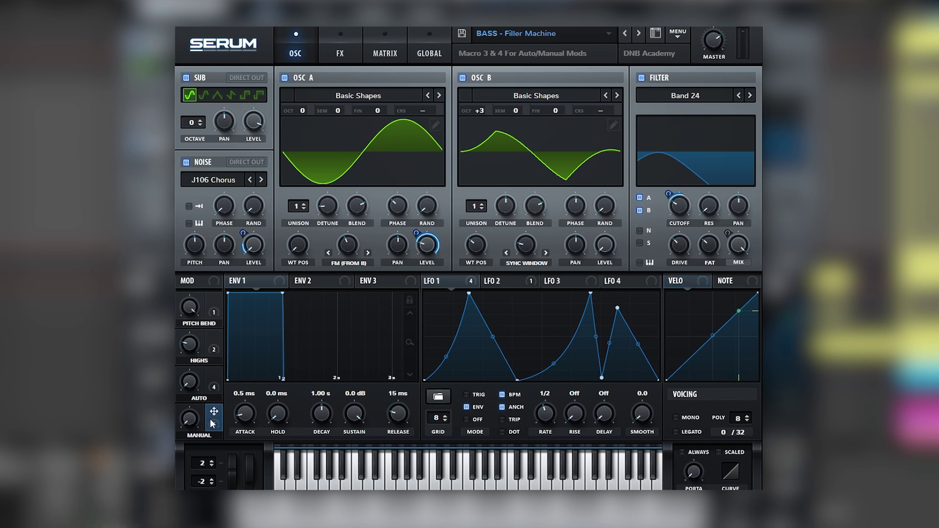
pyautogui.click(338, 54)
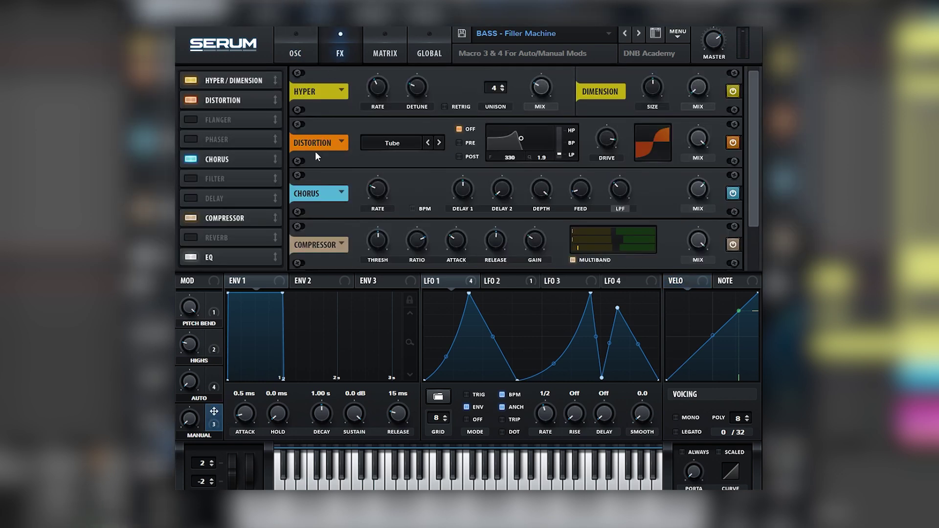
pyautogui.click(293, 54)
pyautogui.moveTo(217, 418)
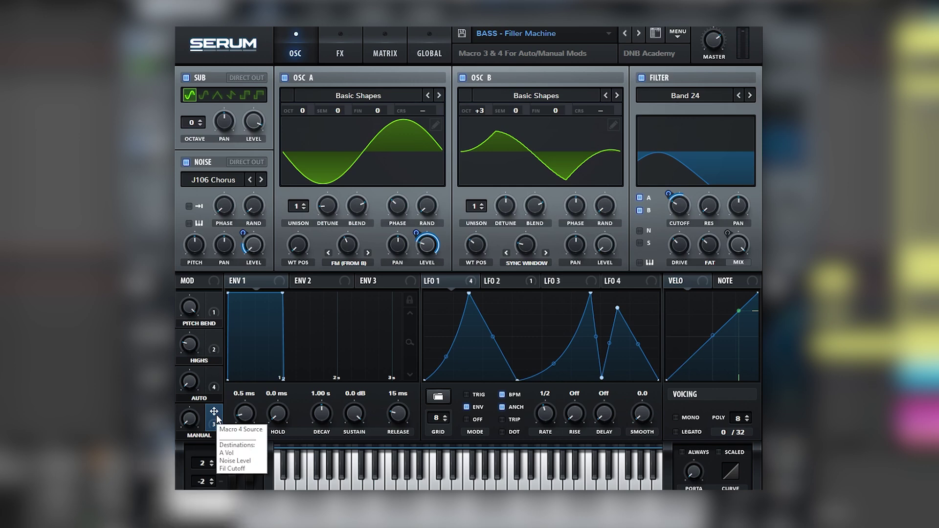